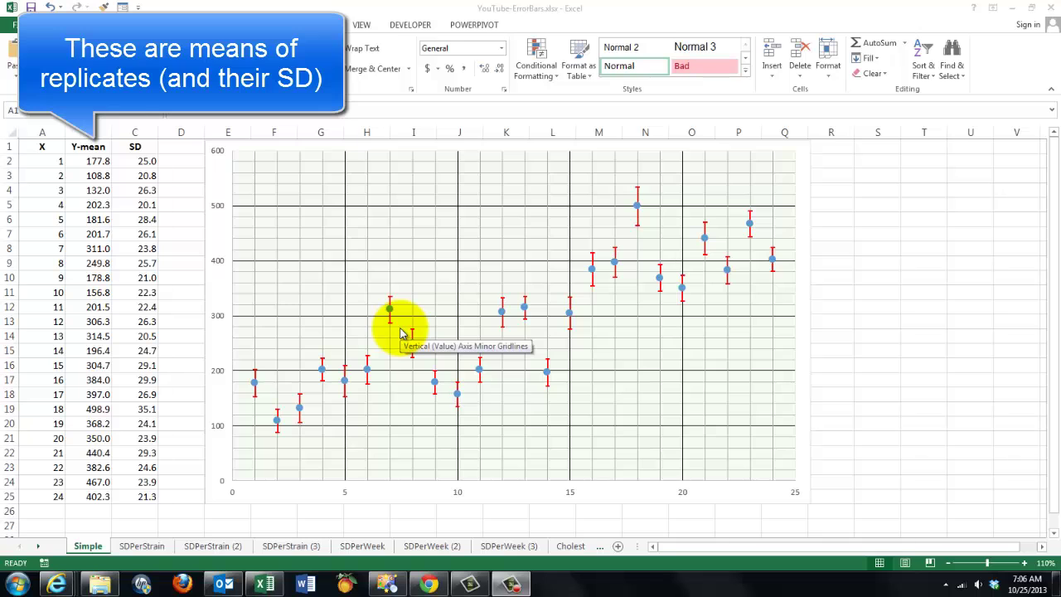
On the SDPerStrain sheet, delete the empty column E between the 3 weeks and MEAN columns.
left_click(145, 546)
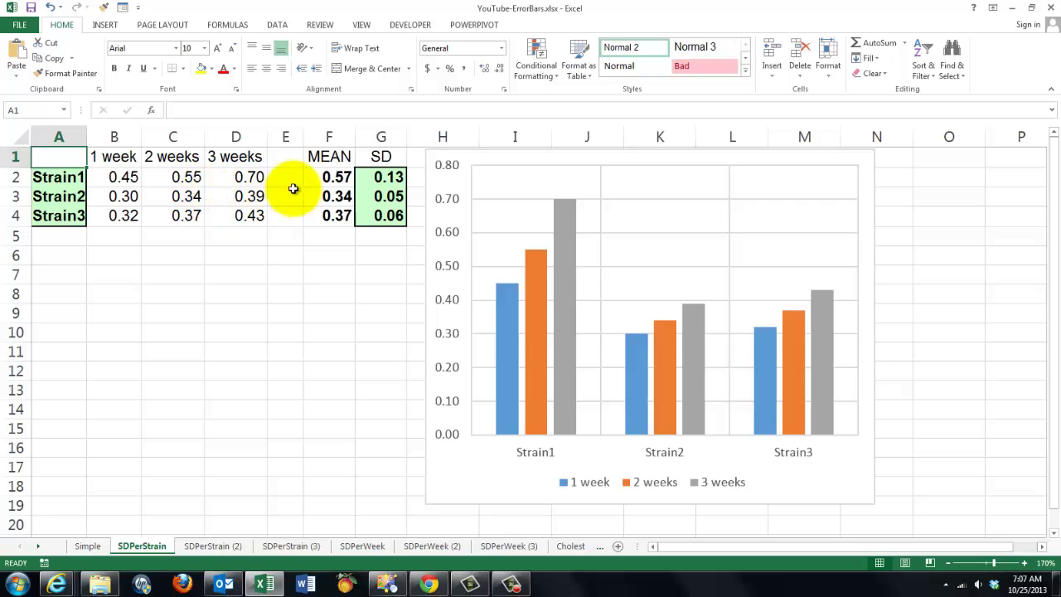
right_click(285, 137)
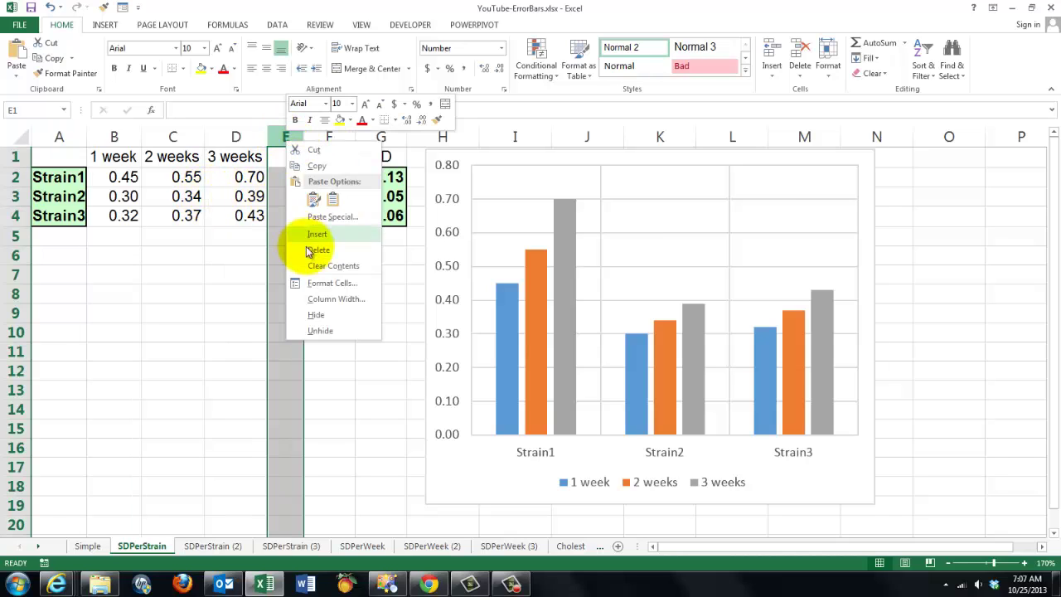
left_click(303, 252)
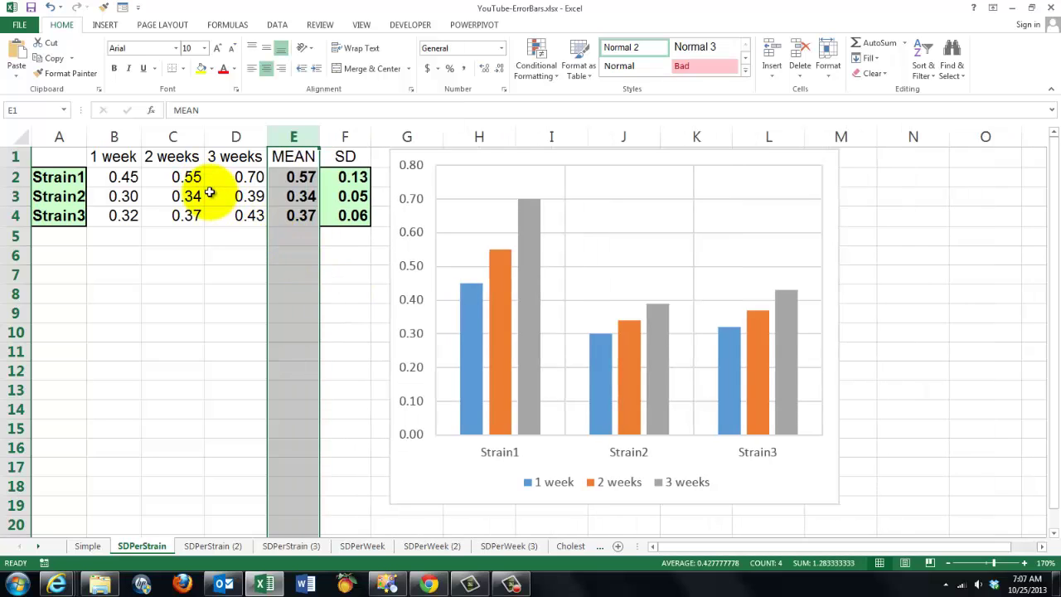
Extend the column chart's source data range by one column to include the MEAN values in E1:E4.
left_click(217, 197)
left_click(610, 257)
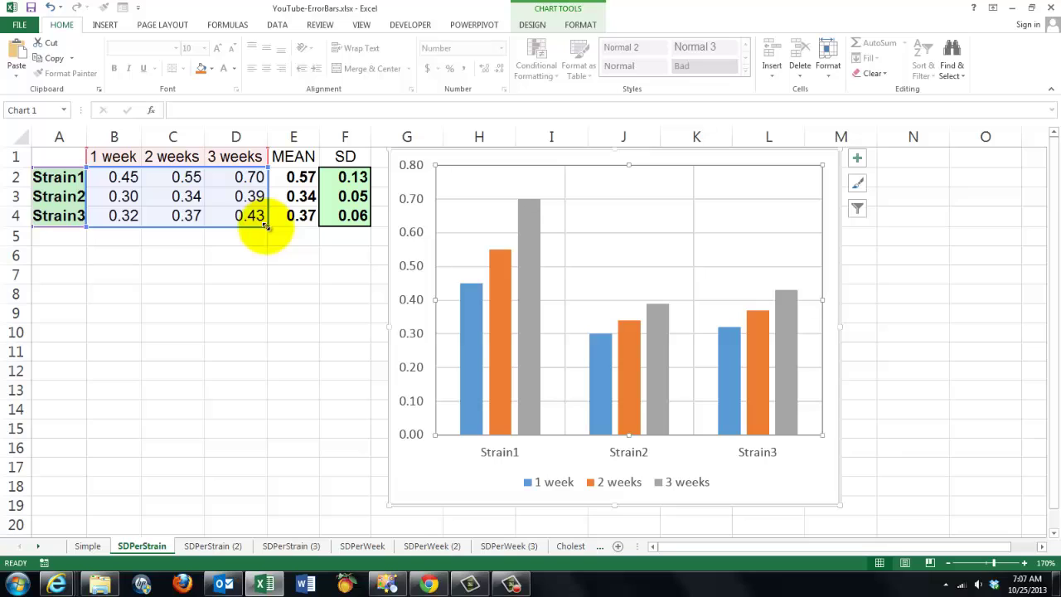
left_click_drag(284, 227, 297, 229)
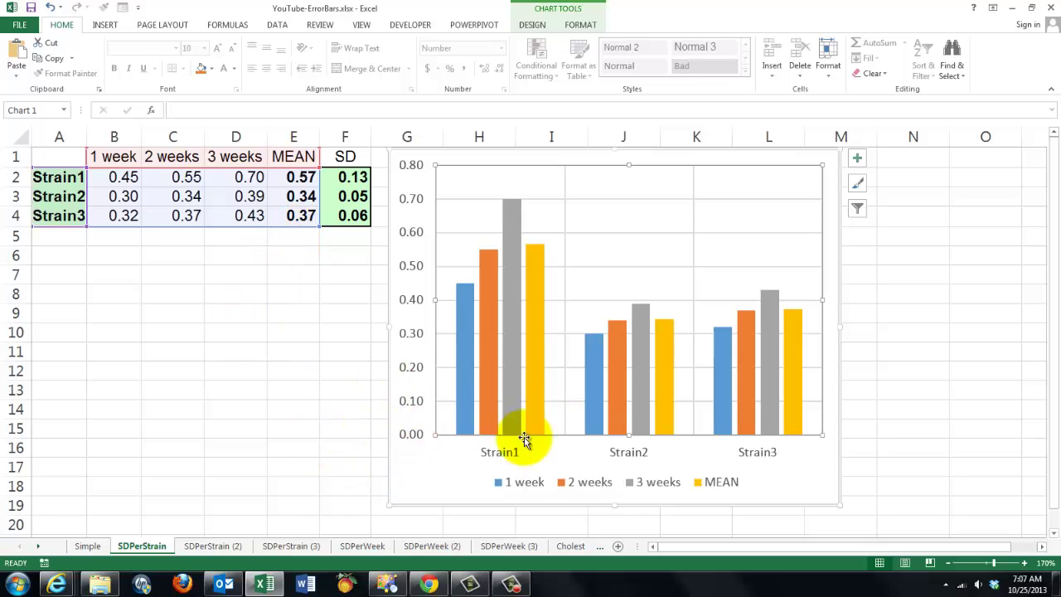
Change the chart type of the MEAN series to Line with Markers, keeping the week series as clustered columns.
mouse_move(532, 256)
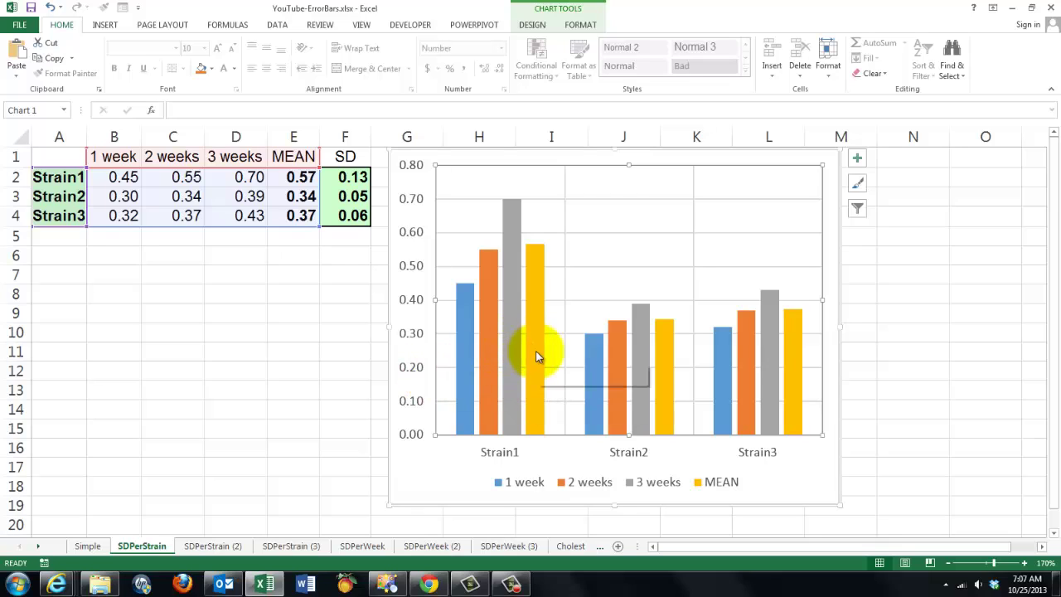
mouse_move(536, 356)
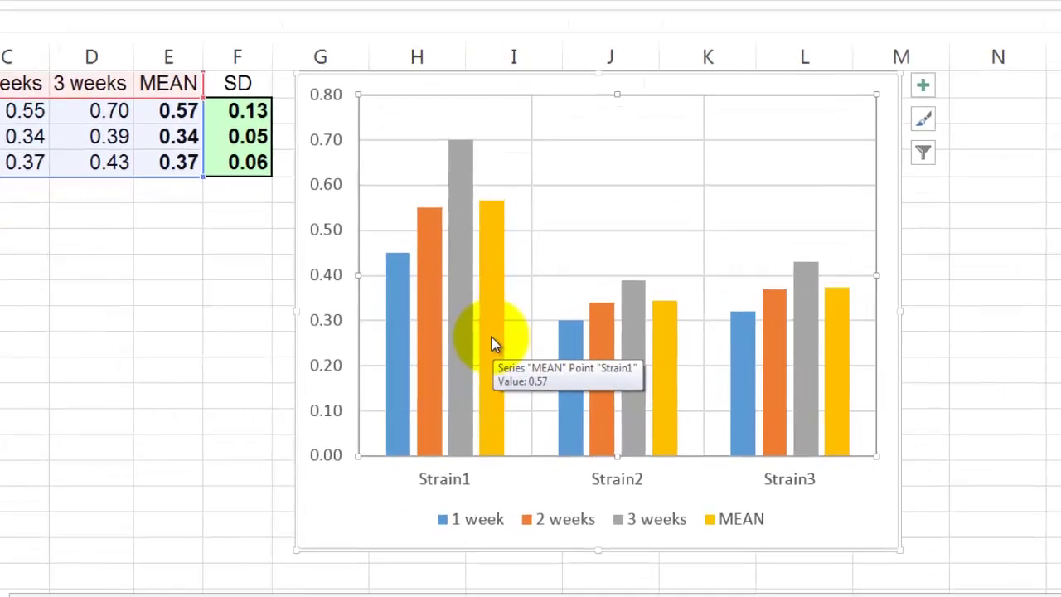
right_click(535, 348)
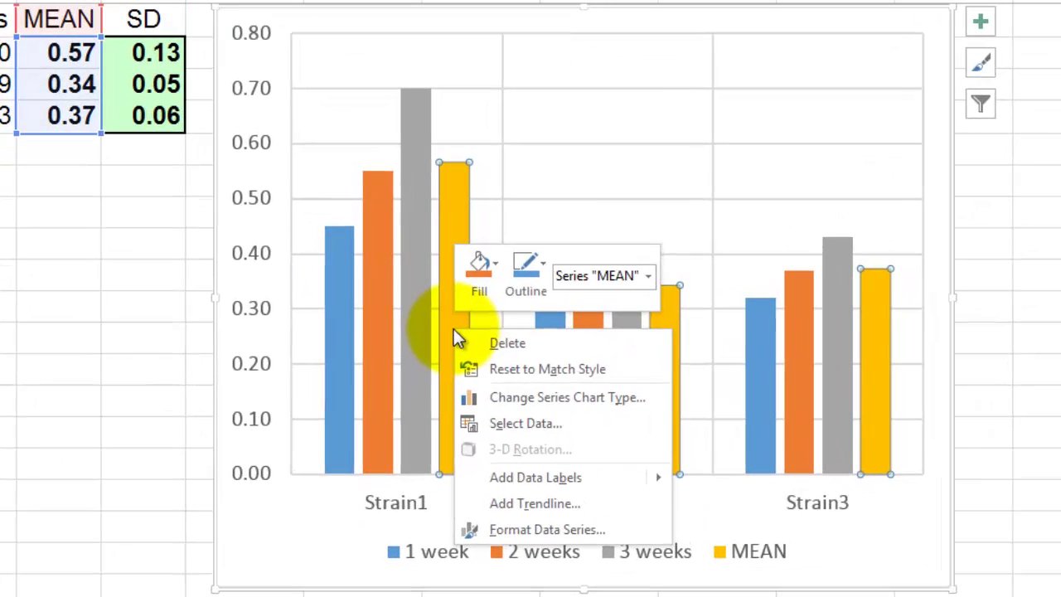
left_click(521, 396)
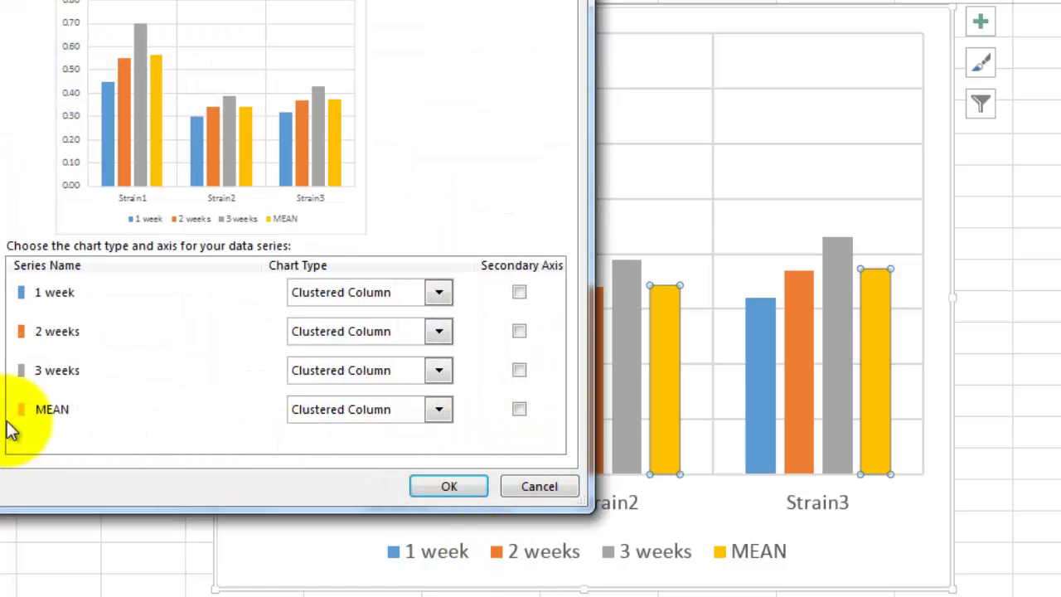
left_click(441, 411)
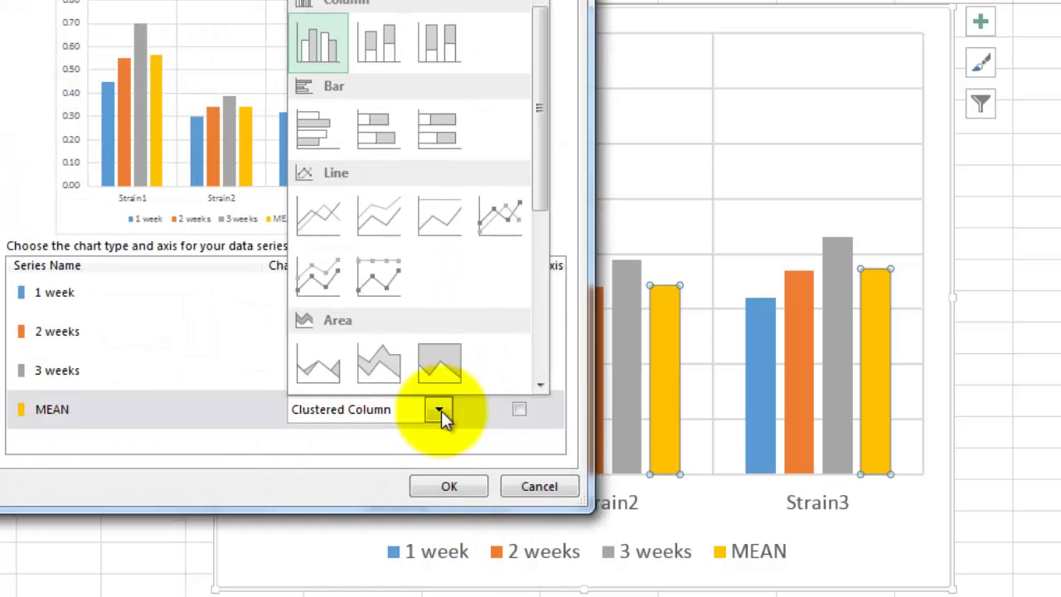
left_click(505, 216)
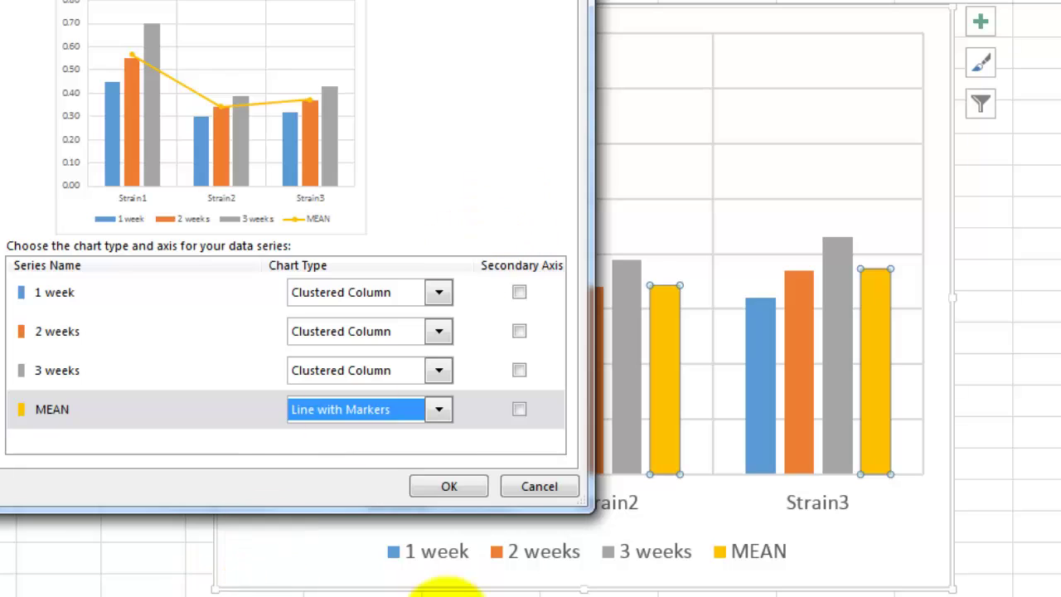
left_click(445, 487)
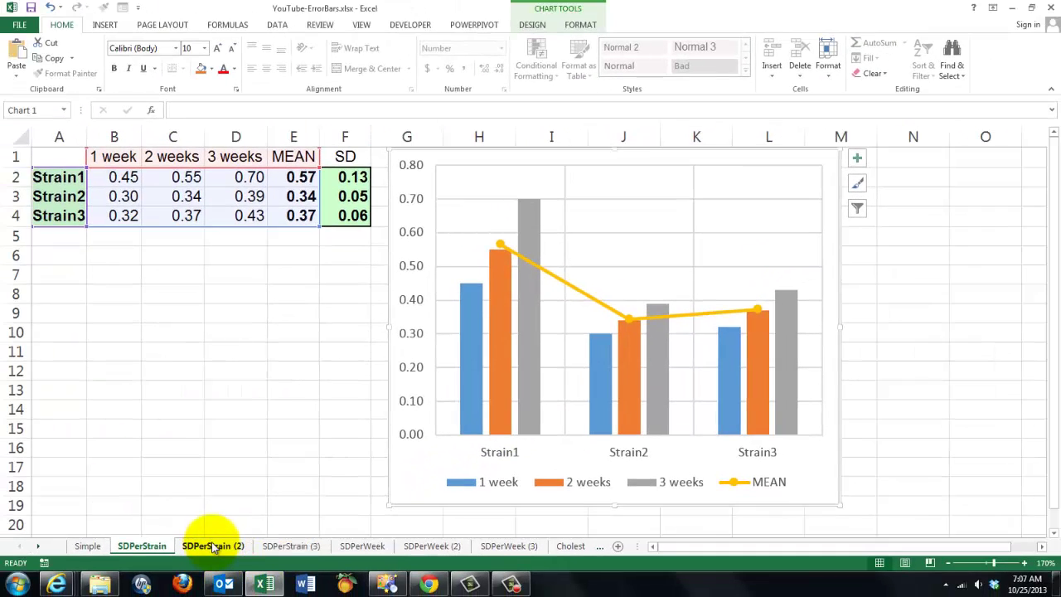
On the SDPerStrain (2) sheet, add error bars to the chart's MEAN series and show their detailed formatting options.
left_click(214, 547)
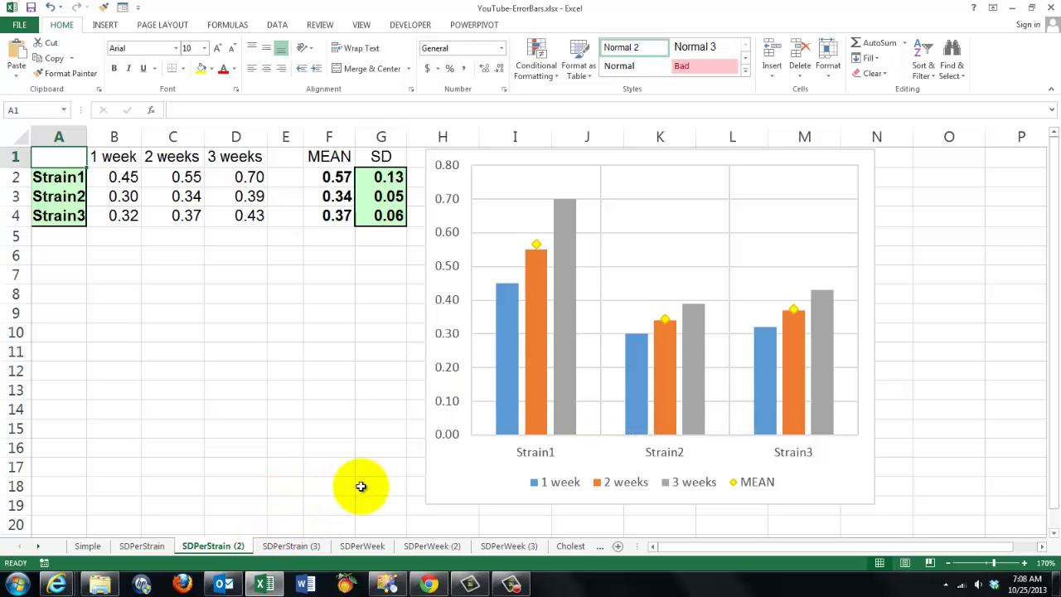
mouse_move(537, 246)
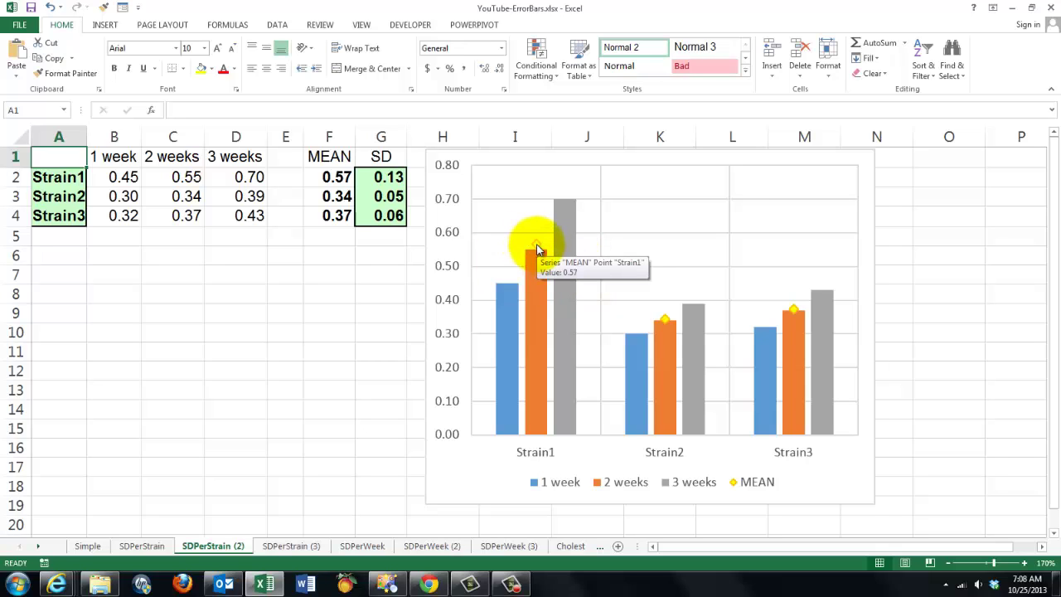
left_click(536, 246)
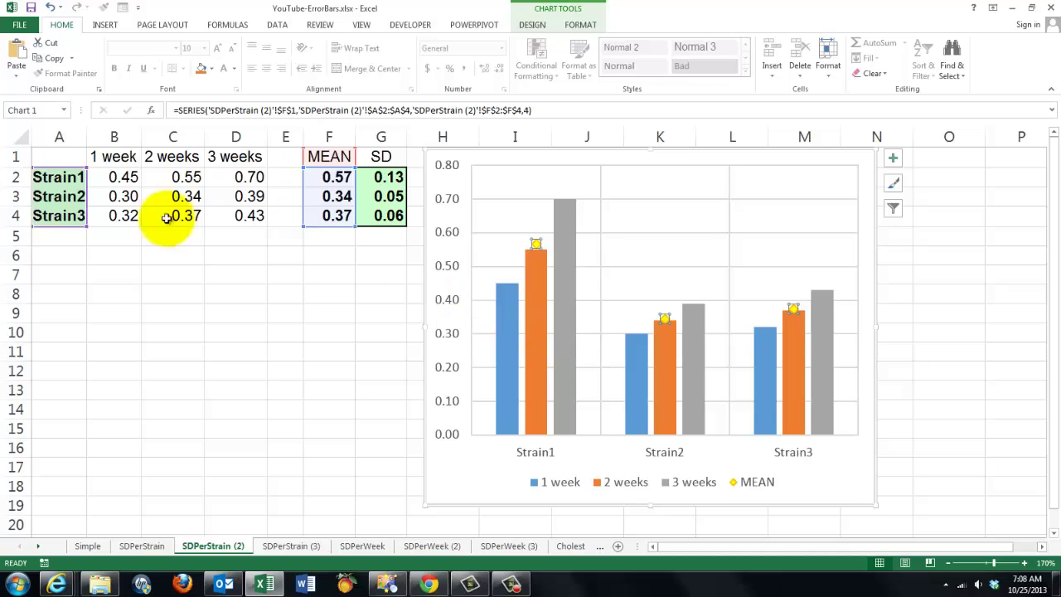
left_click(533, 26)
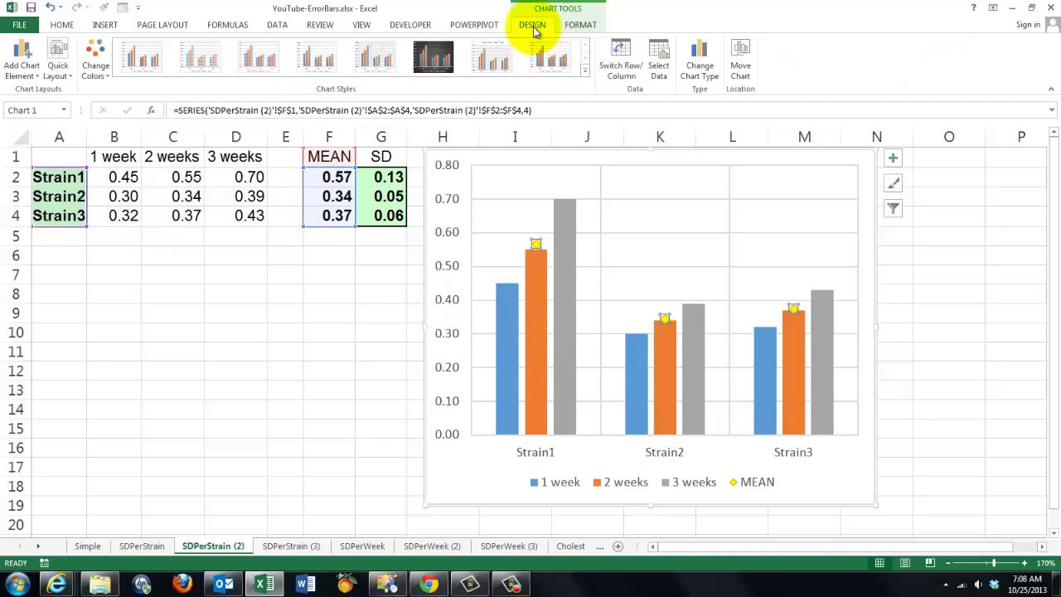
left_click(31, 78)
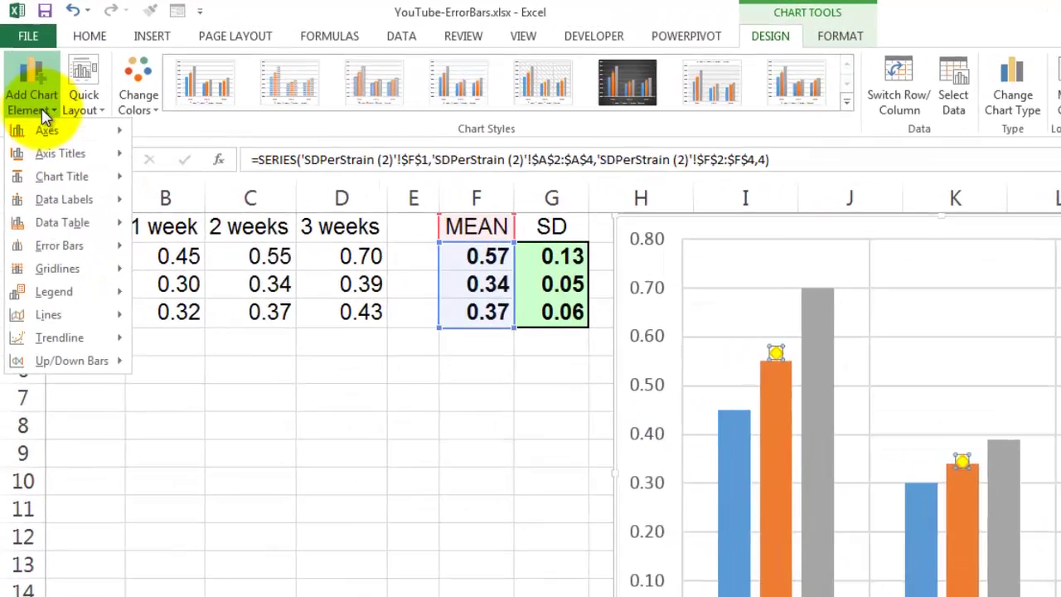
mouse_move(30, 165)
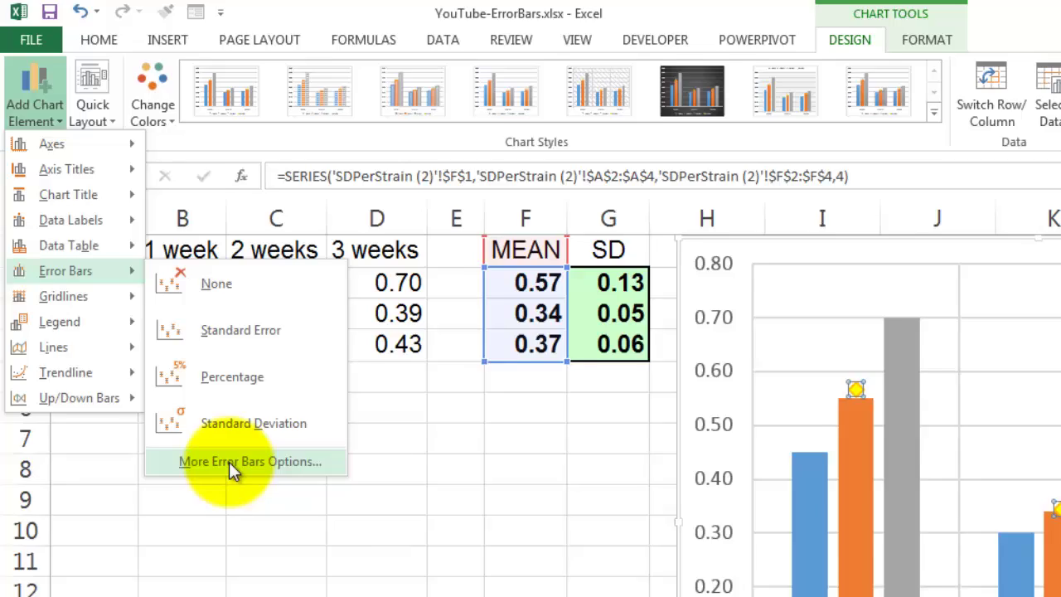
left_click(272, 547)
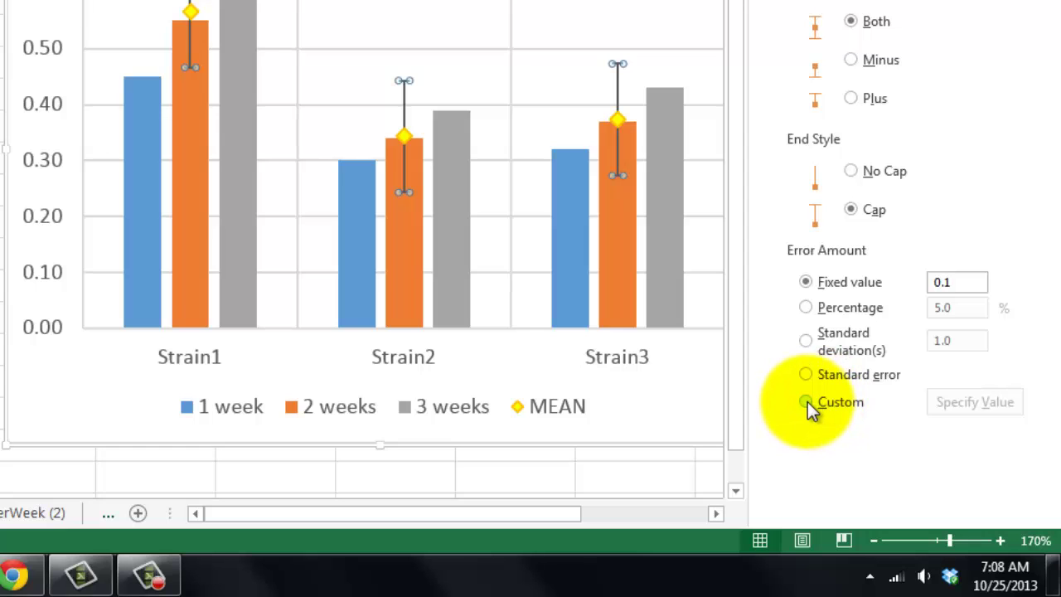
Set the error amount to Custom and use the SD values in G2:G4 as the positive error value.
left_click(806, 402)
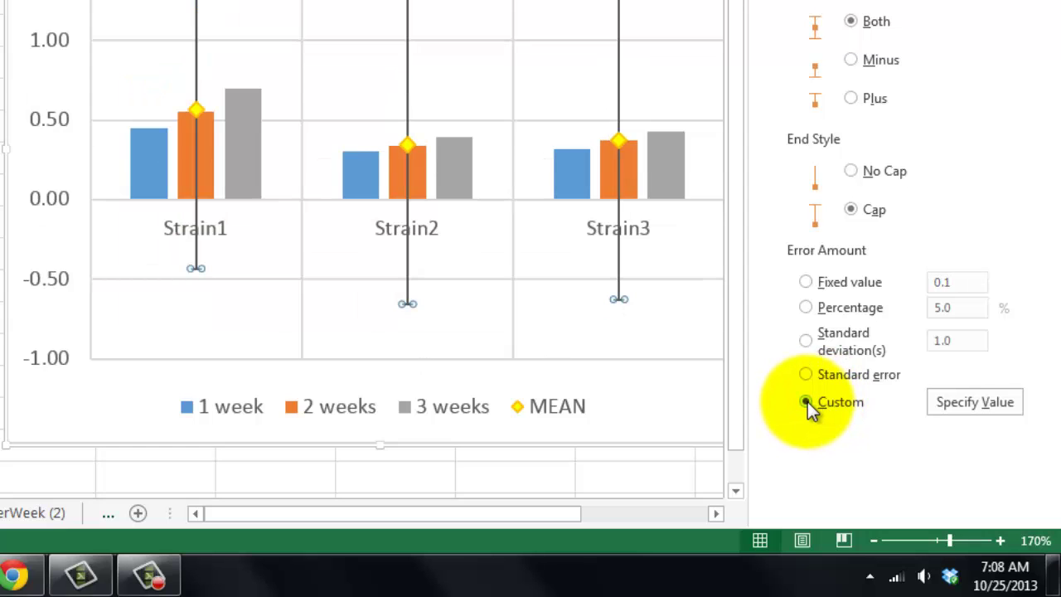
left_click(989, 401)
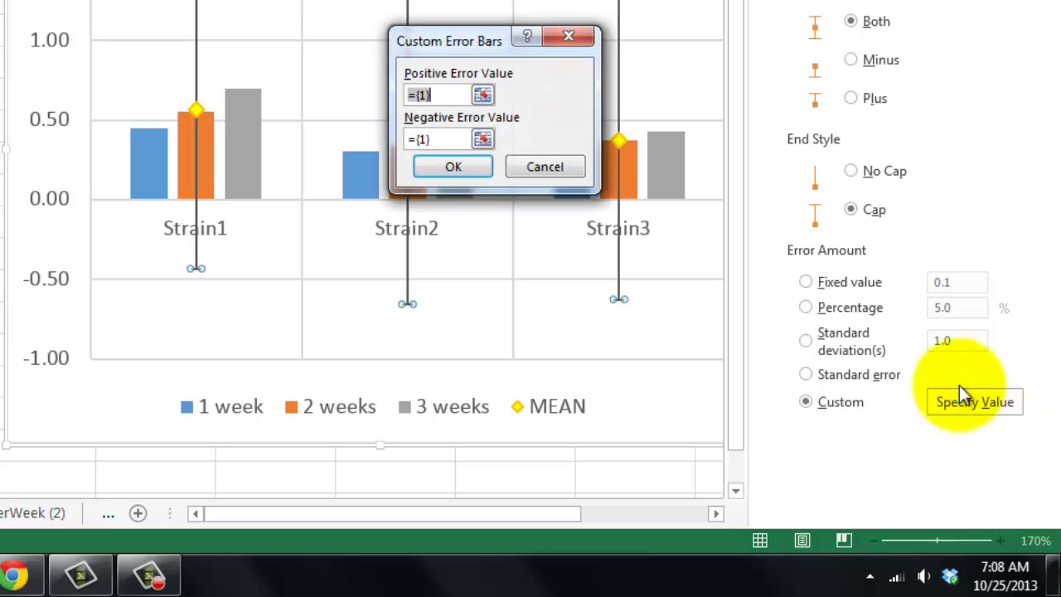
left_click(483, 97)
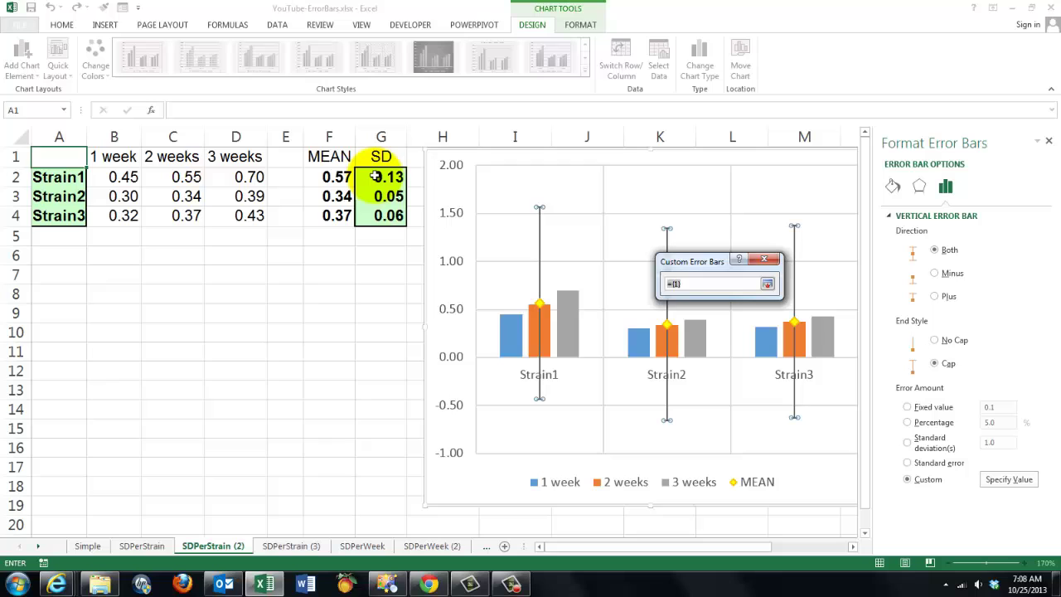
left_click_drag(375, 176, 377, 215)
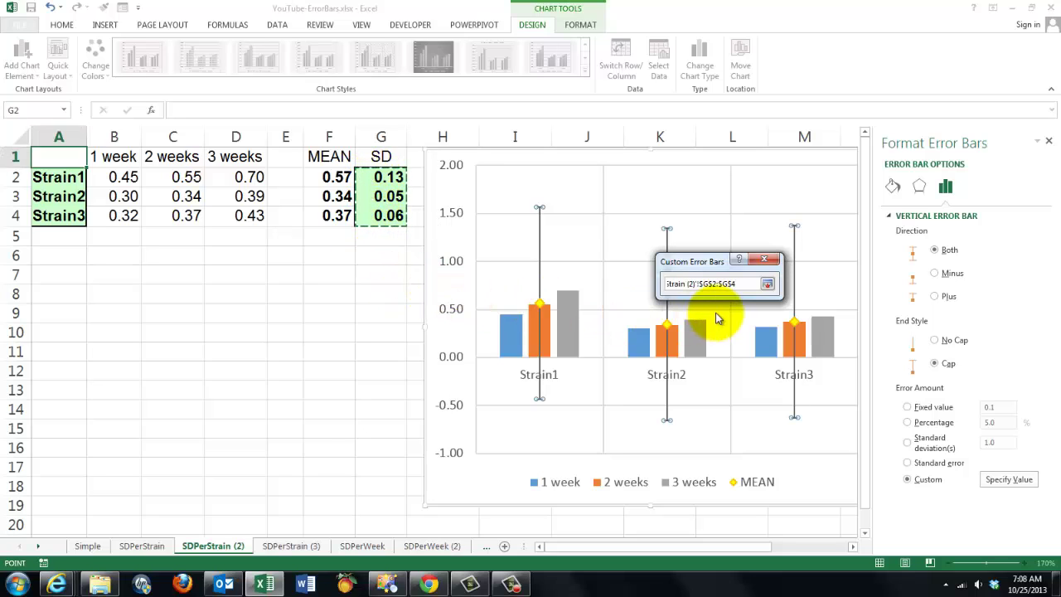
left_click(767, 284)
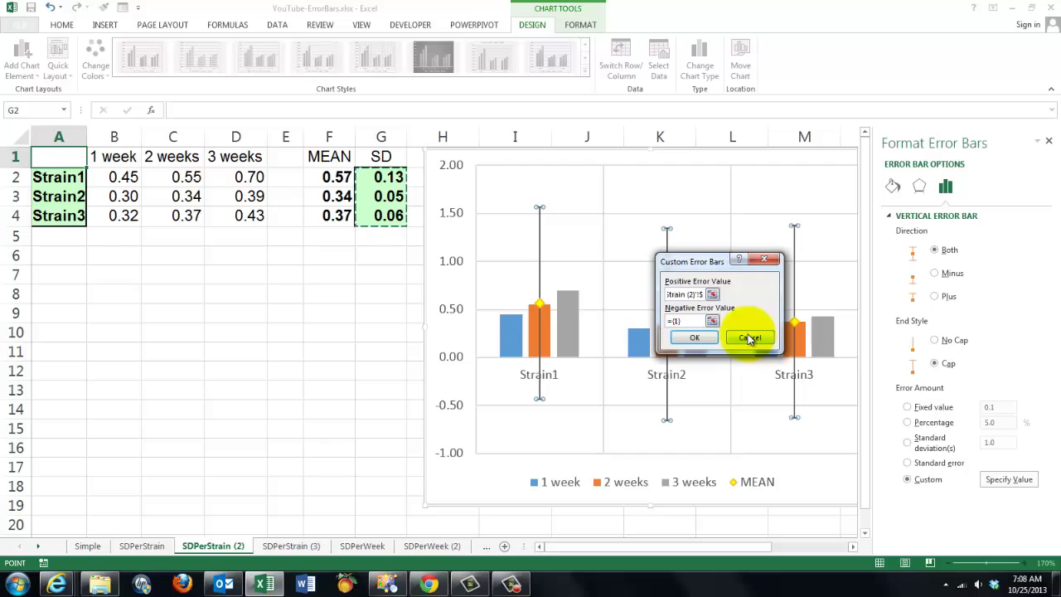
Use the SD values in G2:G4 as the negative error value and apply the custom error bars.
left_click(711, 321)
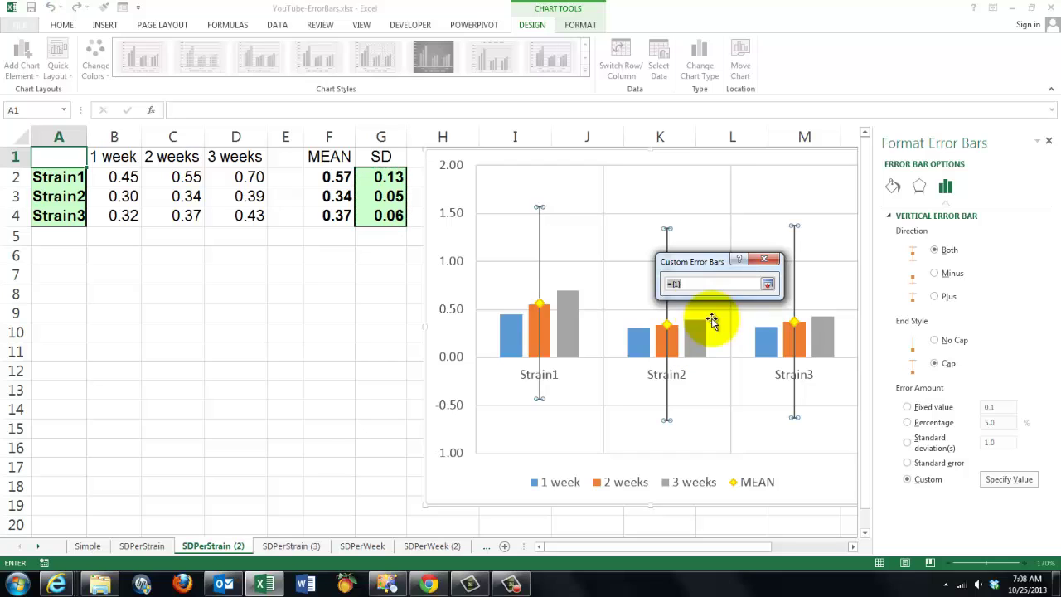
left_click_drag(380, 176, 382, 216)
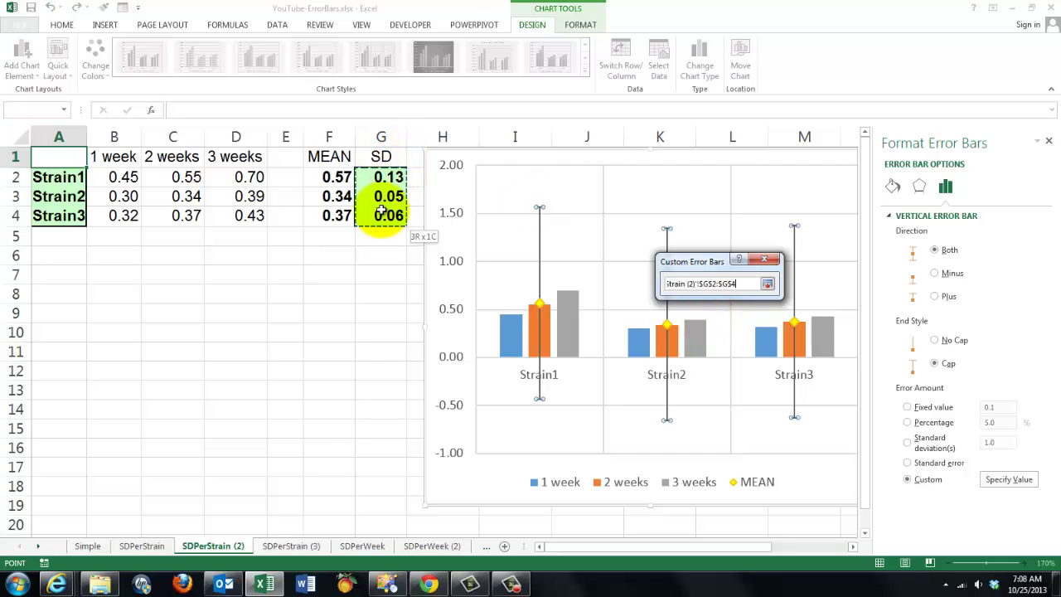
key("Return")
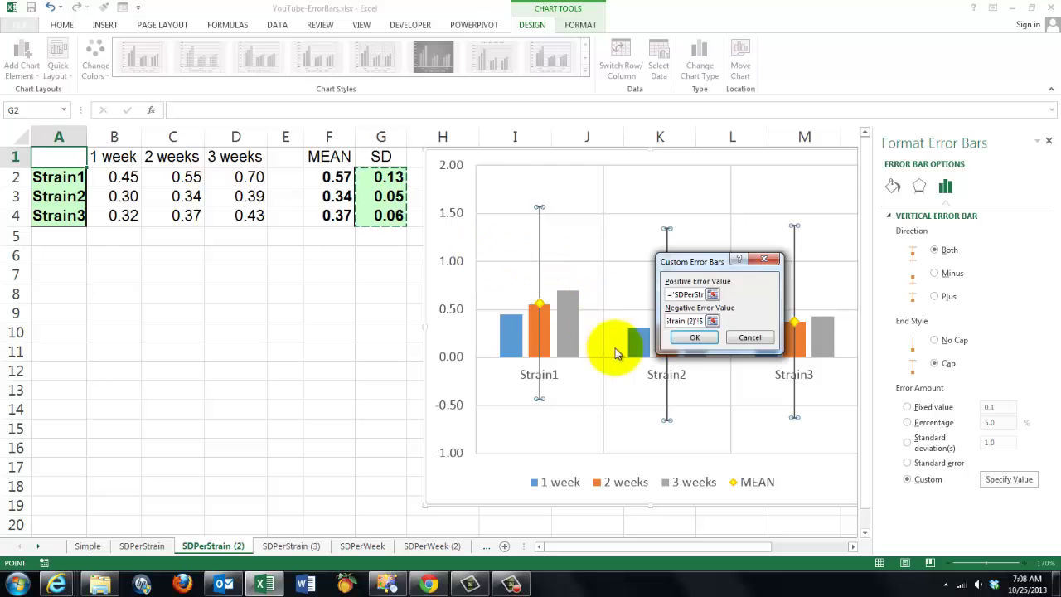
left_click(690, 339)
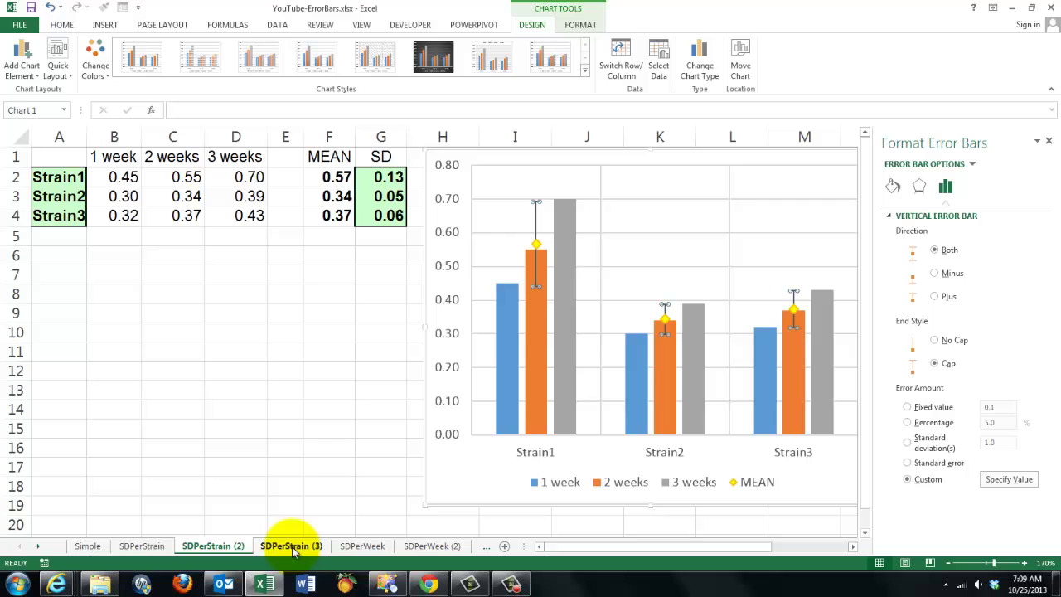
On the SDPerWeek sheet, switch the chart's rows and columns so the bars are grouped by week.
left_click(292, 549)
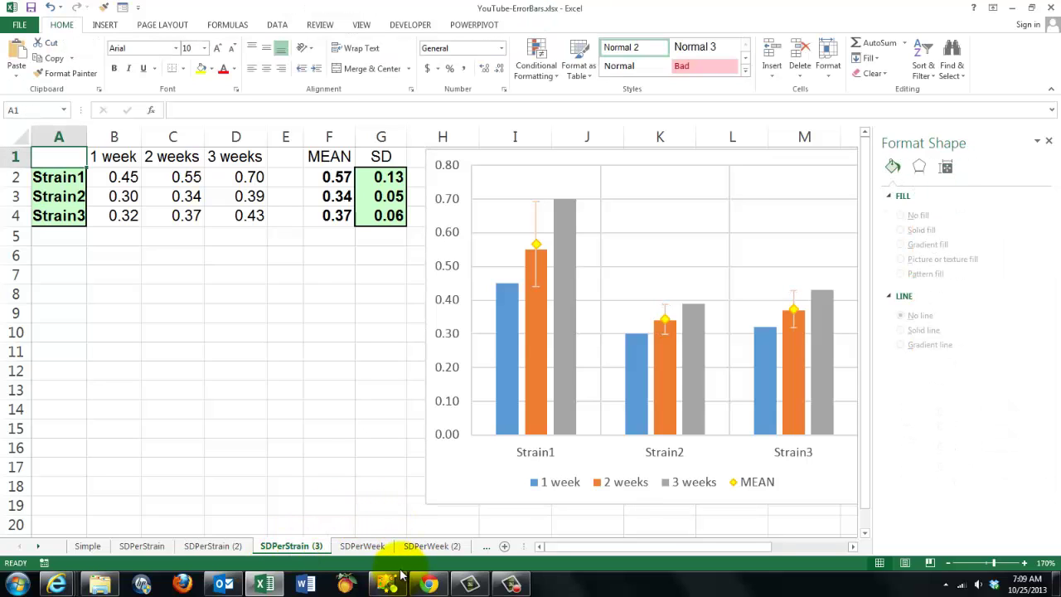
left_click(363, 547)
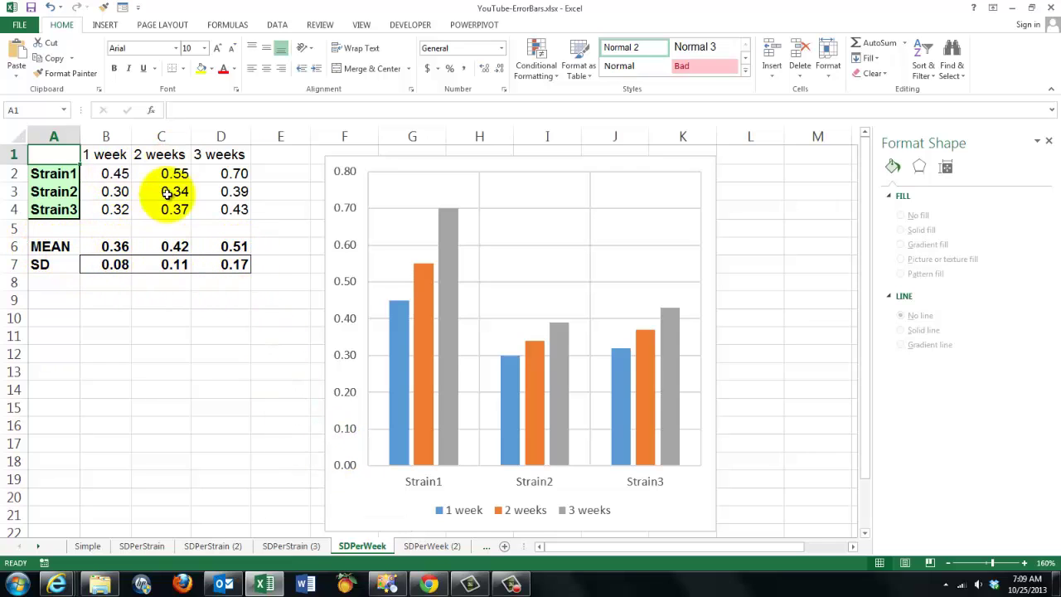
left_click(539, 228)
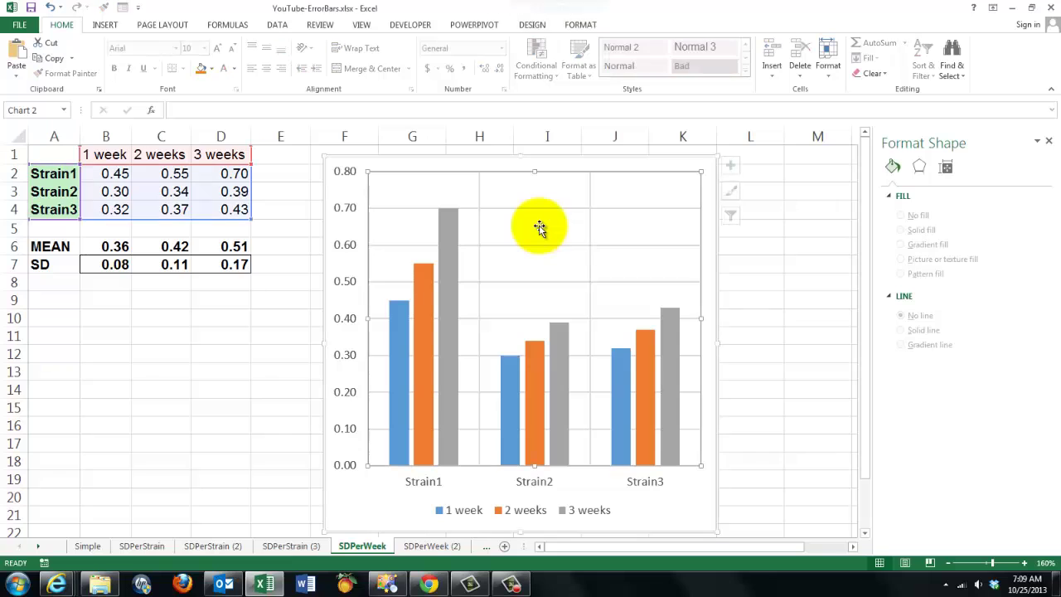
left_click(533, 24)
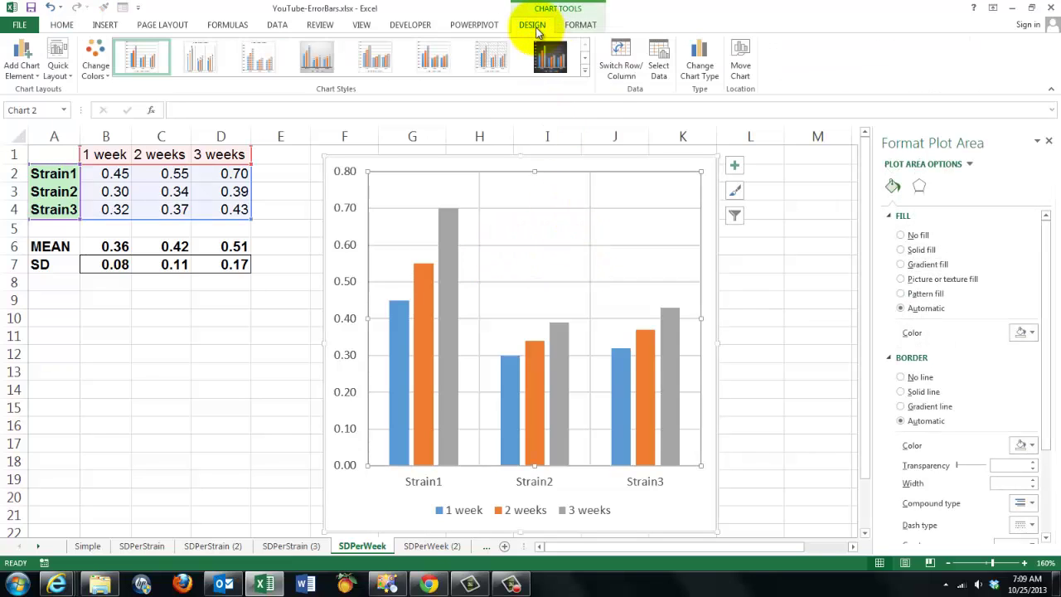
left_click(623, 60)
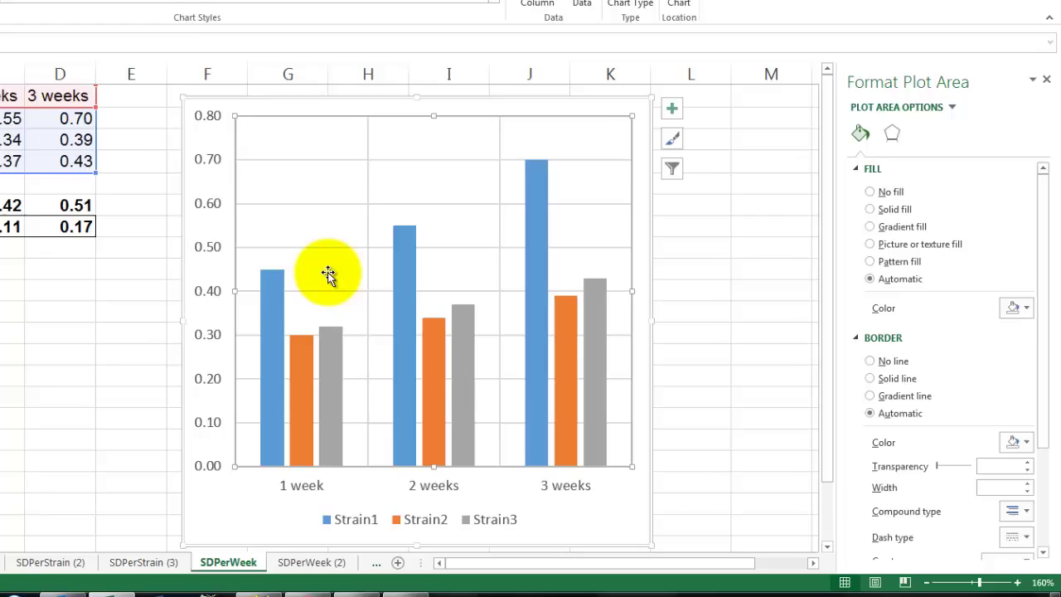
Add a data series named Mean to the SDPerWeek chart, using B6:D6 as its values.
right_click(451, 310)
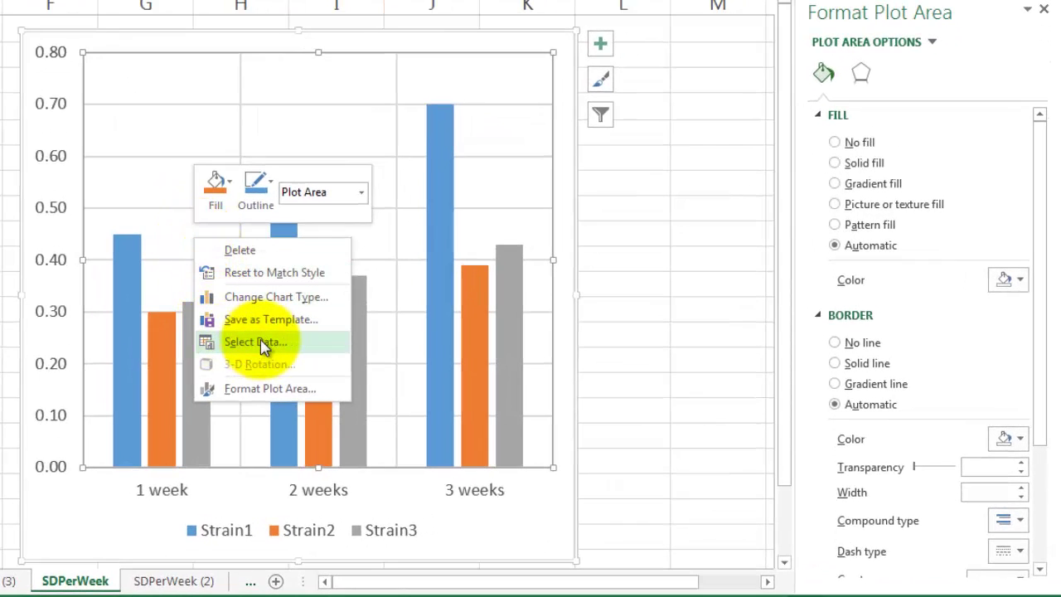
left_click(253, 343)
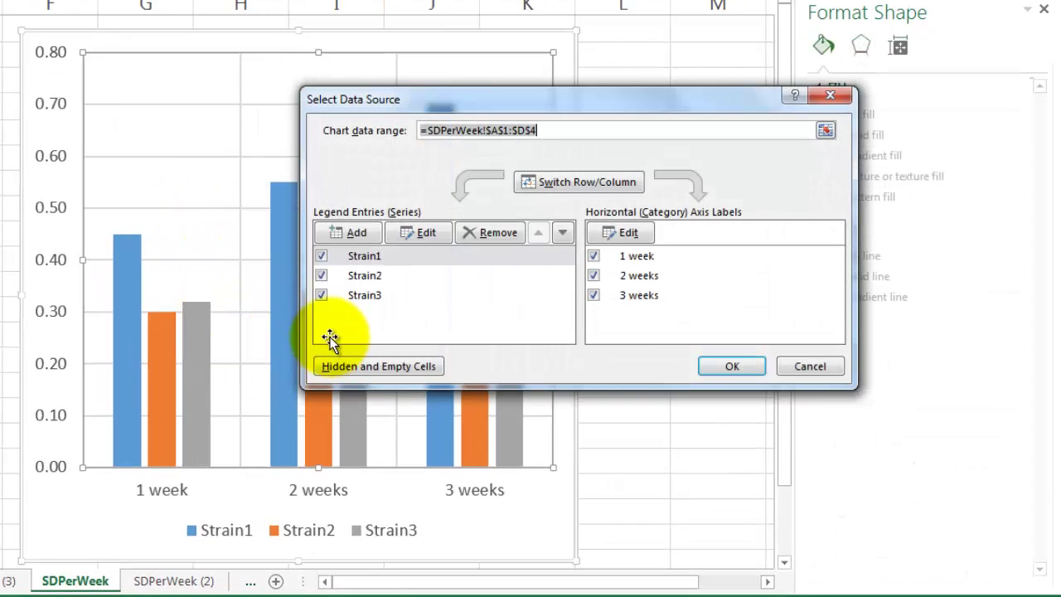
left_click(356, 233)
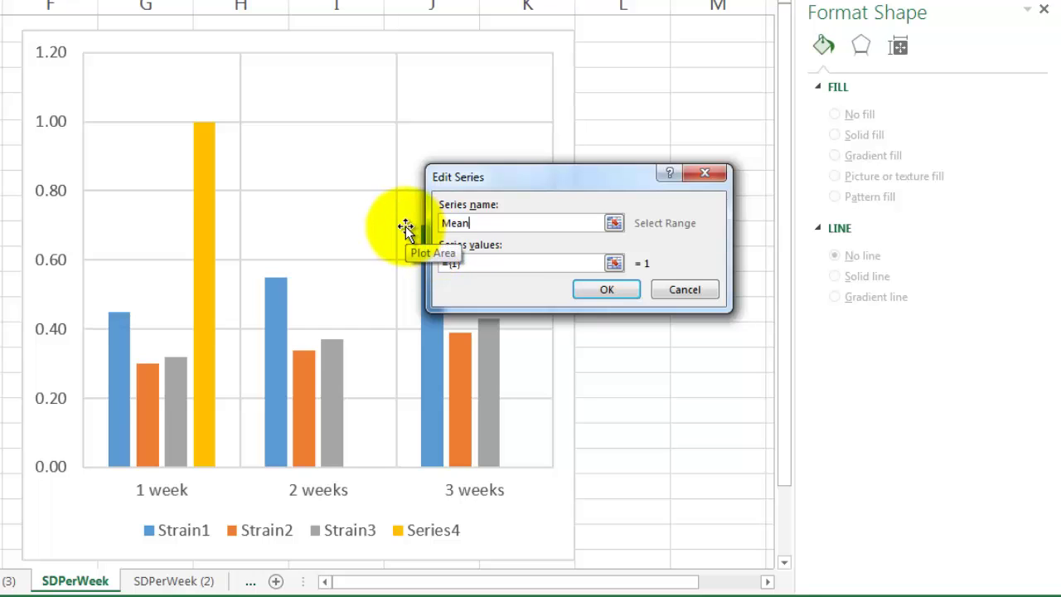
left_click(613, 264)
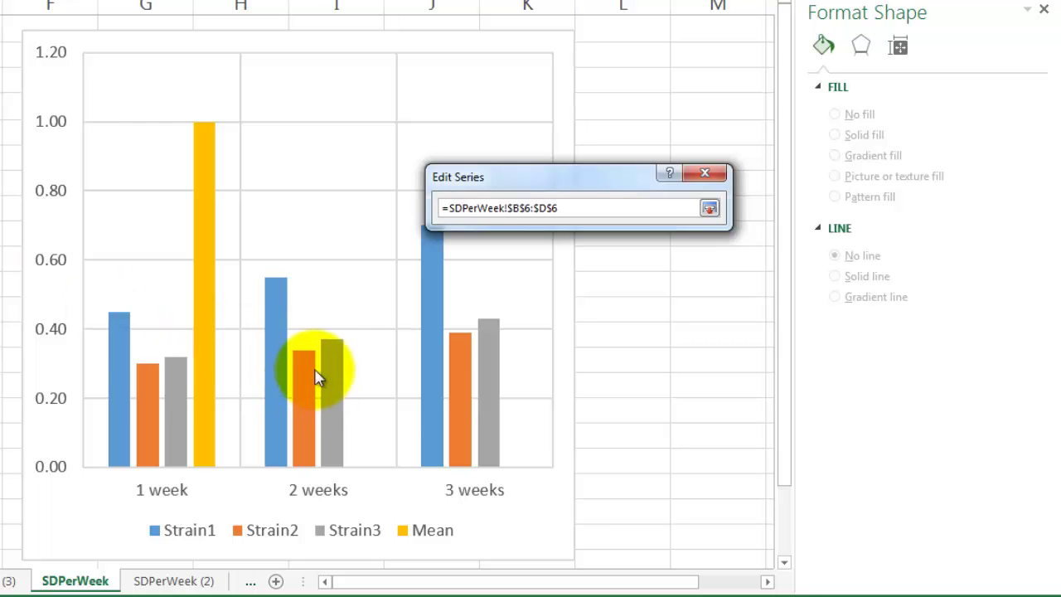
key("Return")
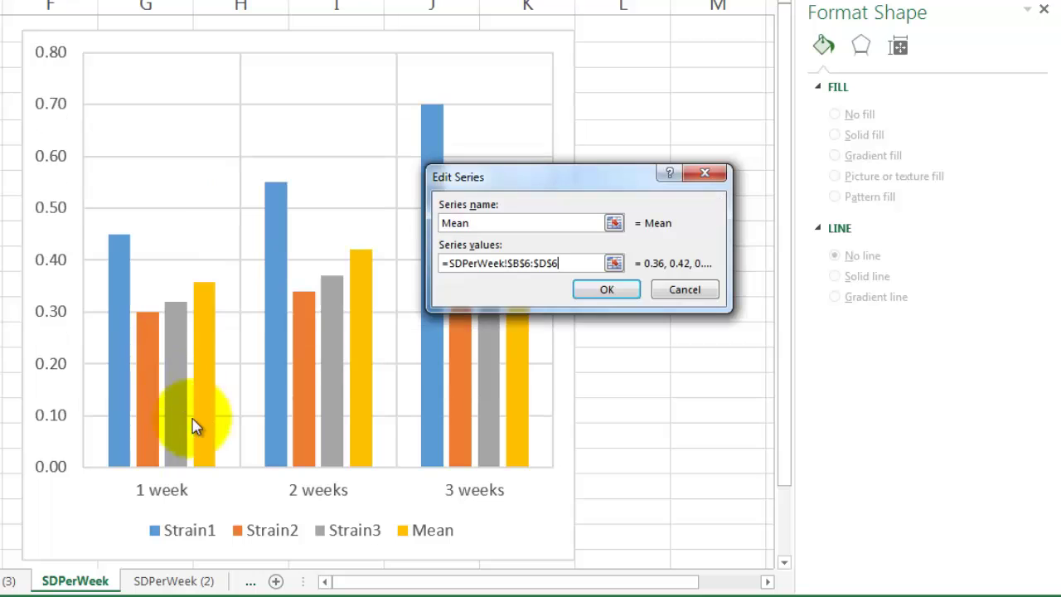
left_click(607, 289)
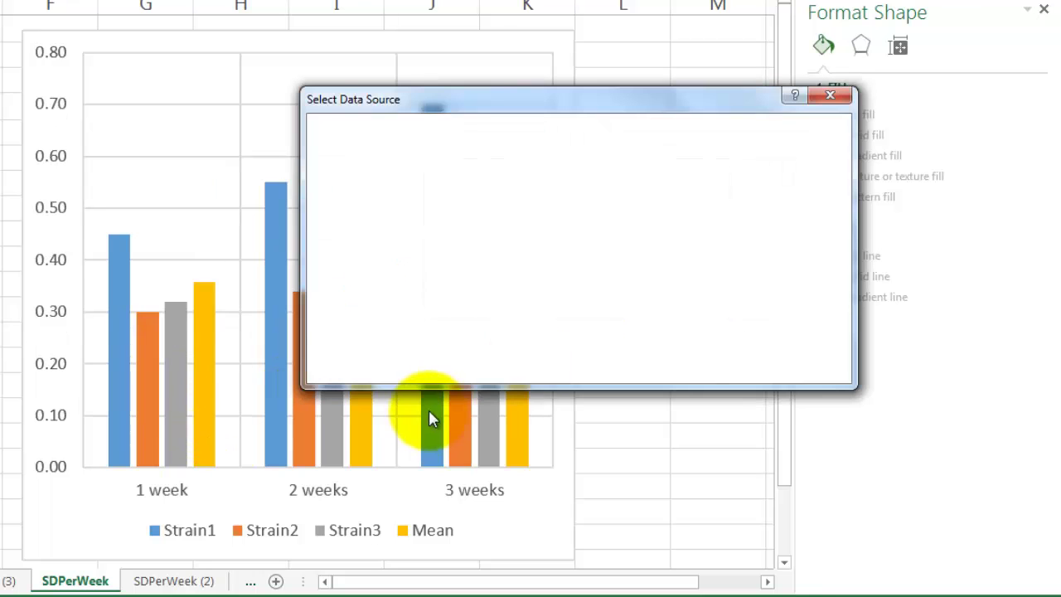
left_click(733, 366)
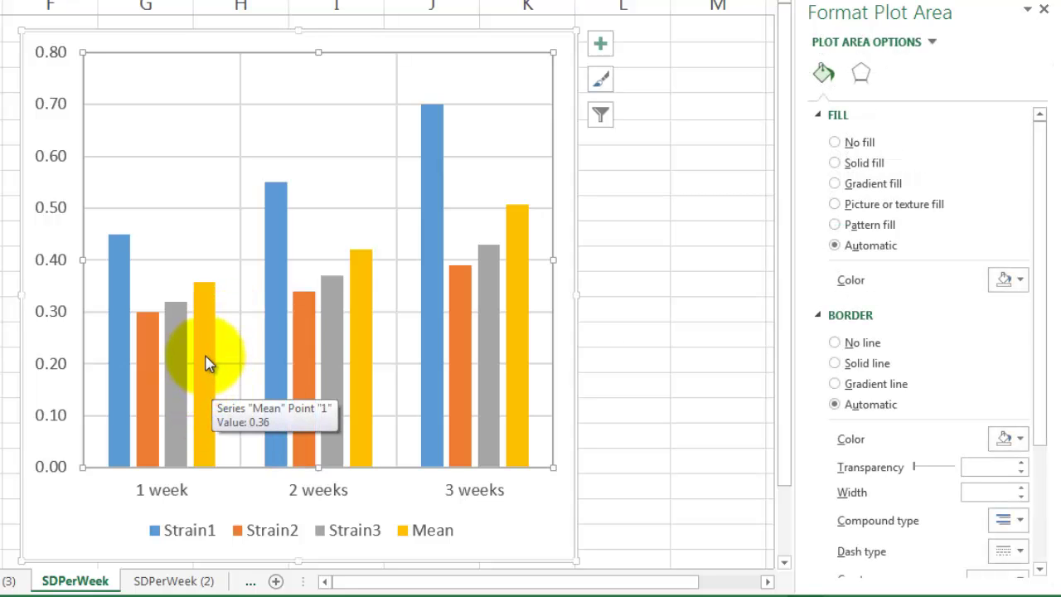
Change the chart type of the Mean series to Line with Markers, keeping the strain series as clustered columns.
right_click(207, 364)
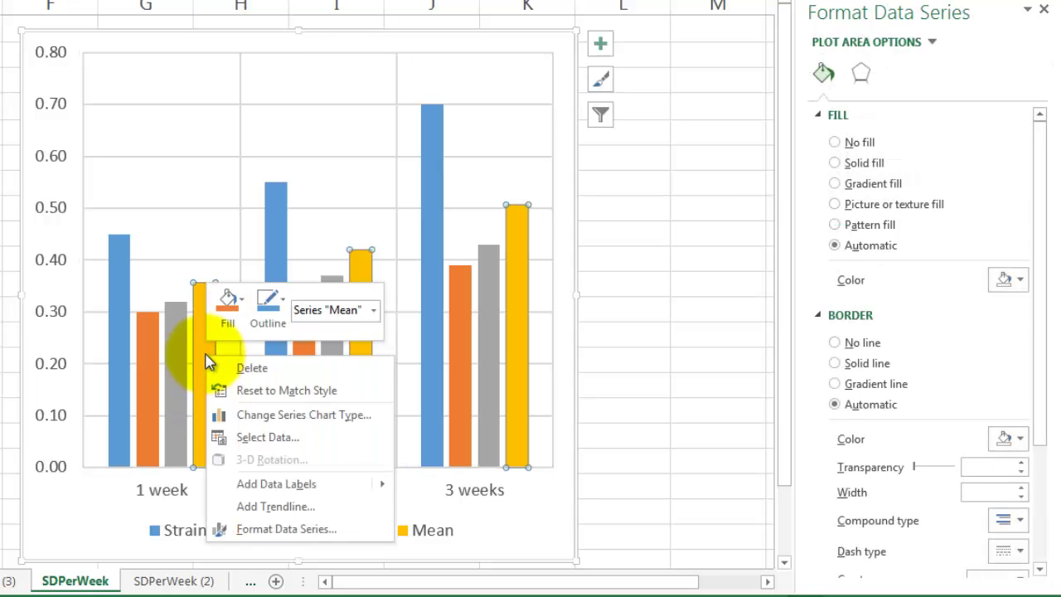
left_click(276, 422)
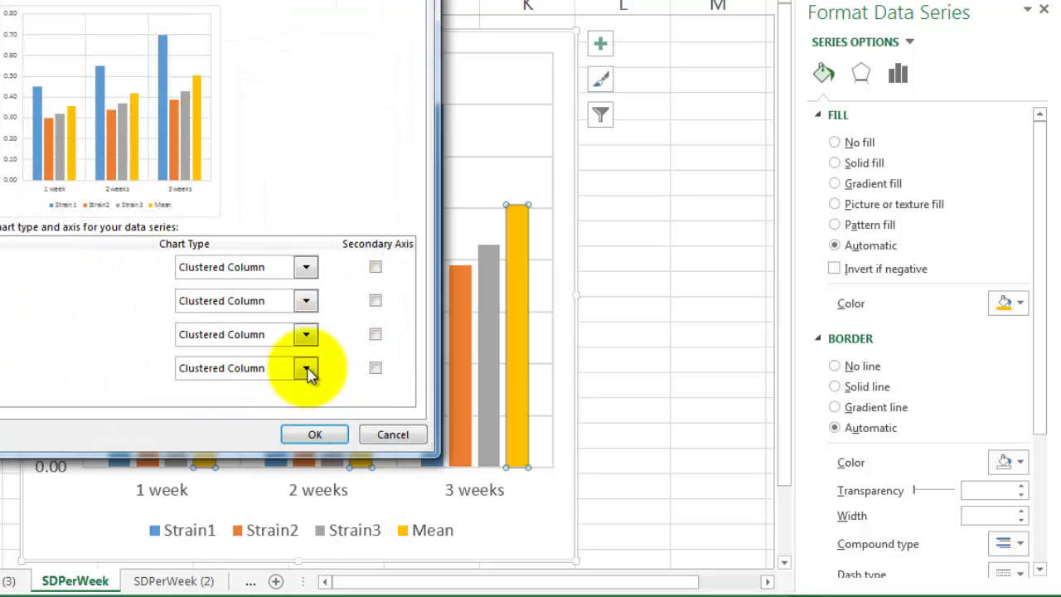
left_click(307, 370)
left_click(361, 202)
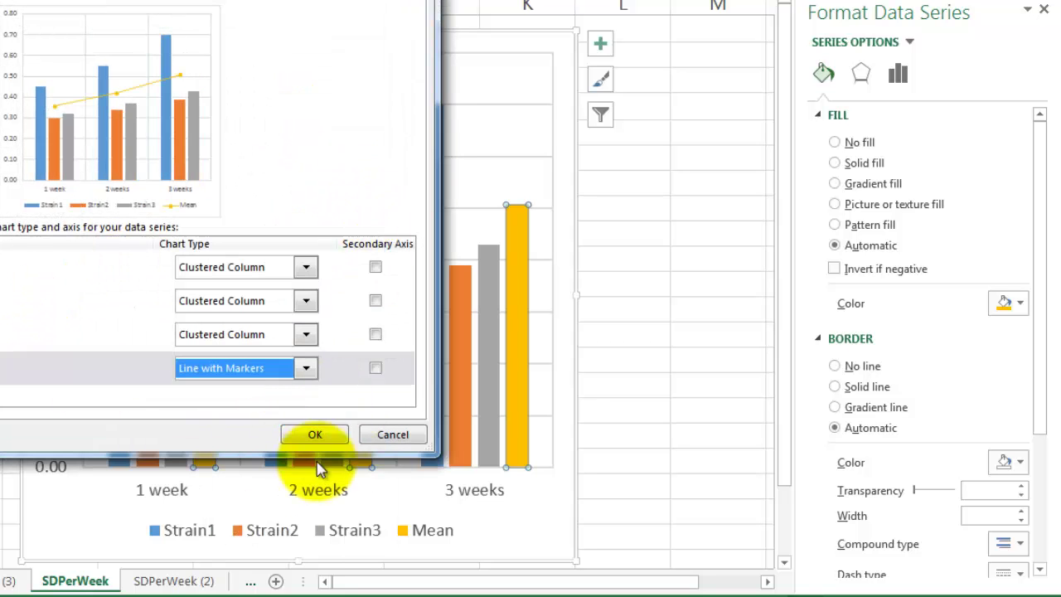
left_click(322, 440)
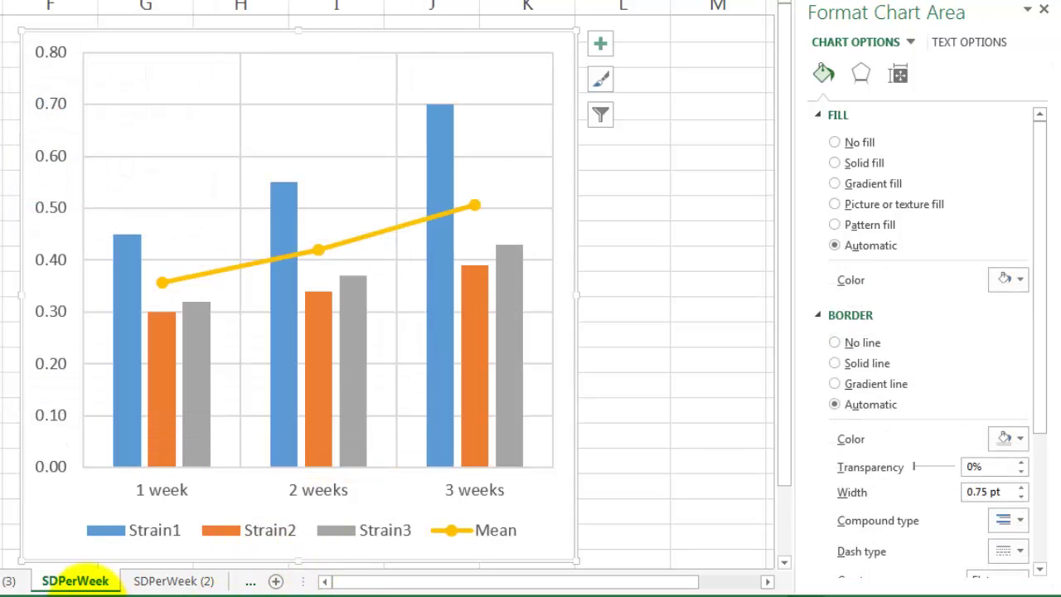
On the SDPerWeek (2) sheet, add error bars to the chart's MEAN series and show their detailed formatting options.
left_click(165, 583)
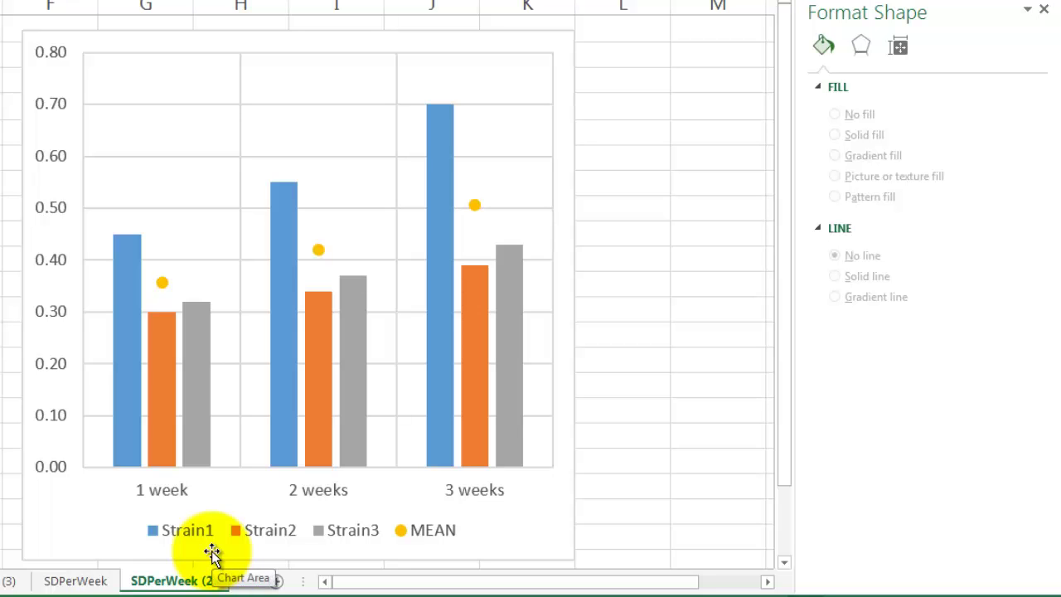
key("ctrl+Page_Down")
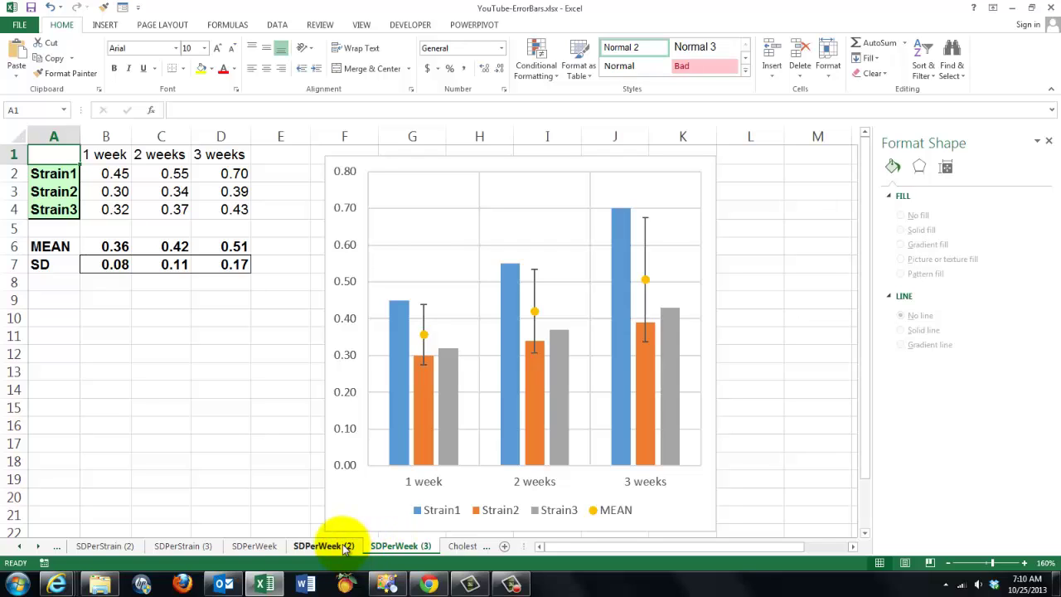
left_click(341, 547)
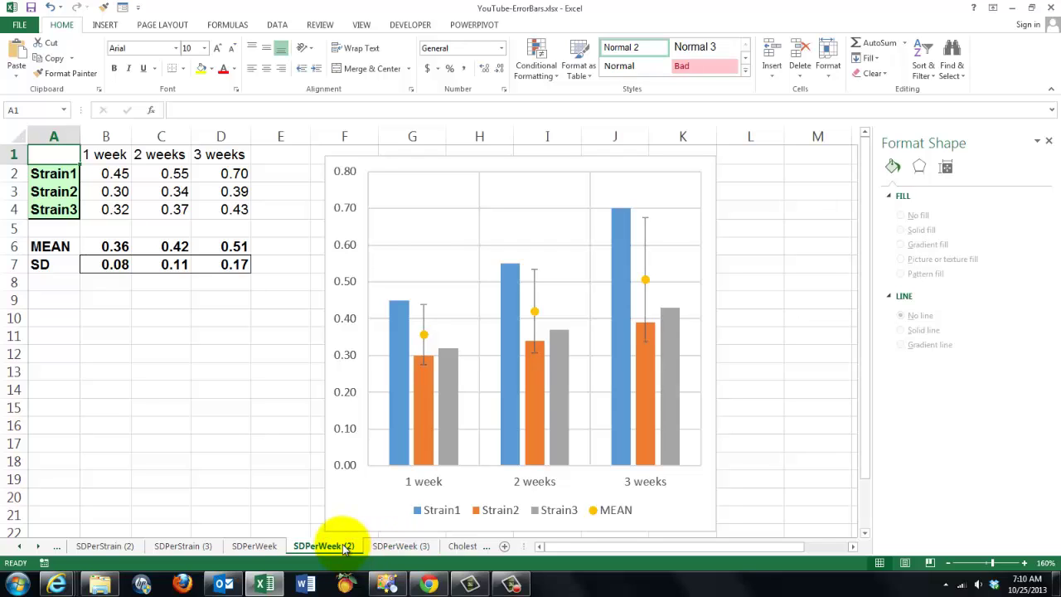
left_click(424, 336)
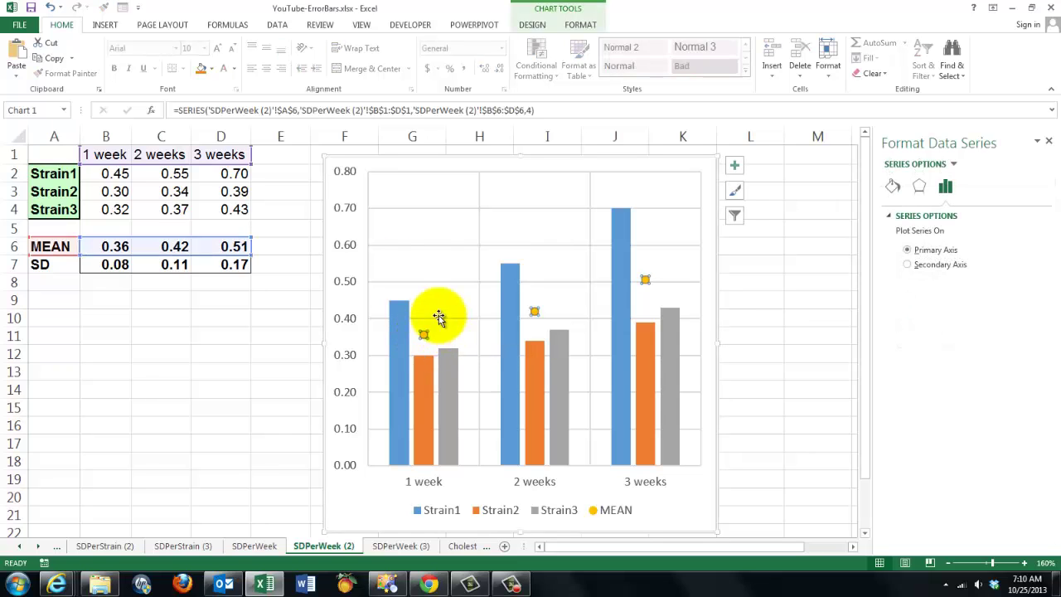
left_click(531, 25)
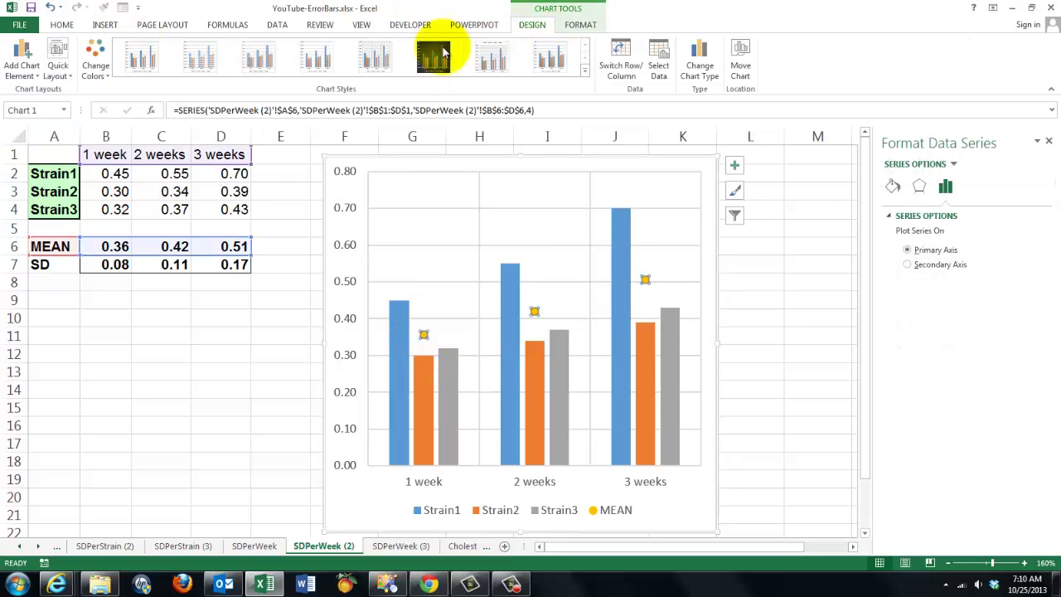
left_click(25, 70)
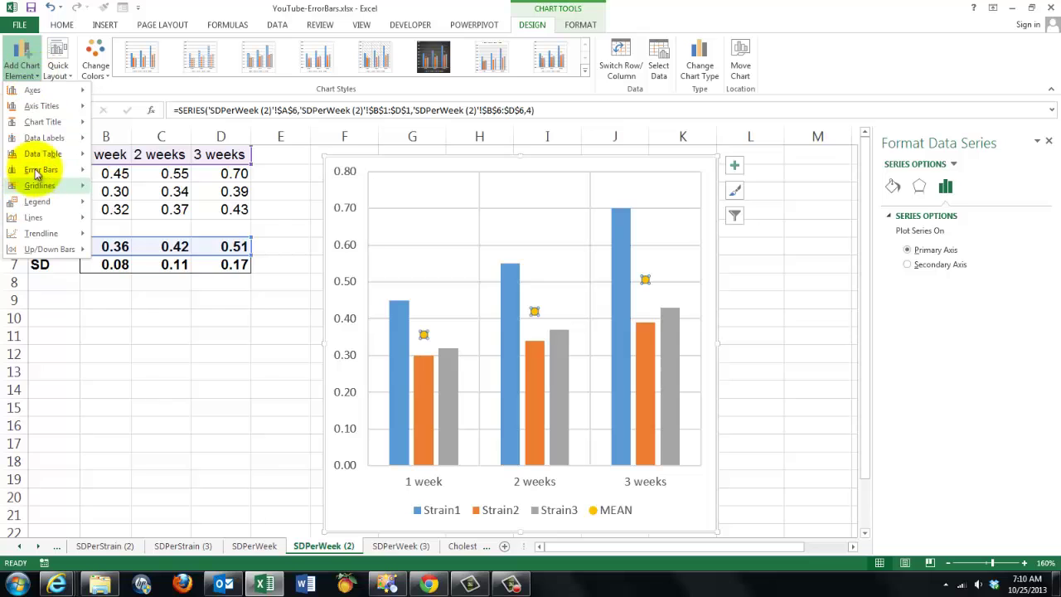
mouse_move(41, 172)
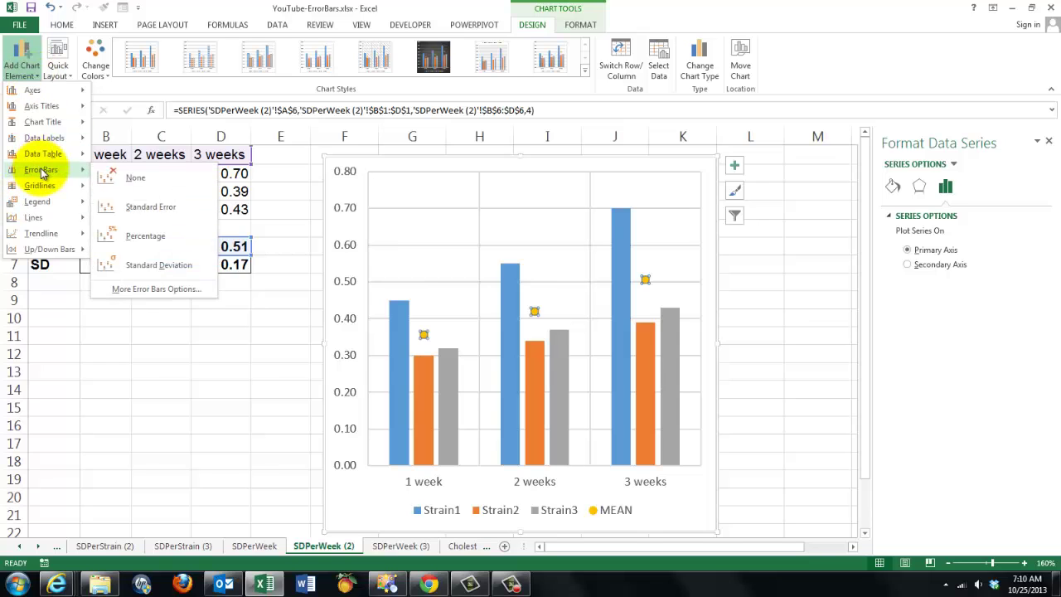
left_click(154, 288)
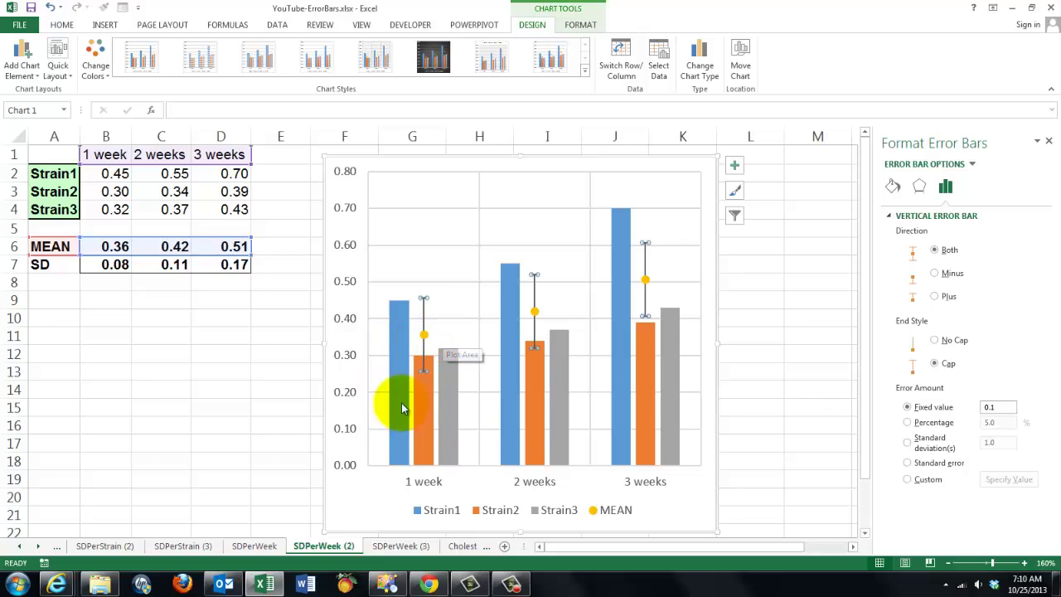
View the finished chart on SDPerWeek (3), and examine the Afr.Amer. 1.96 SE value in A18 of the Cholest sheet.
left_click(398, 549)
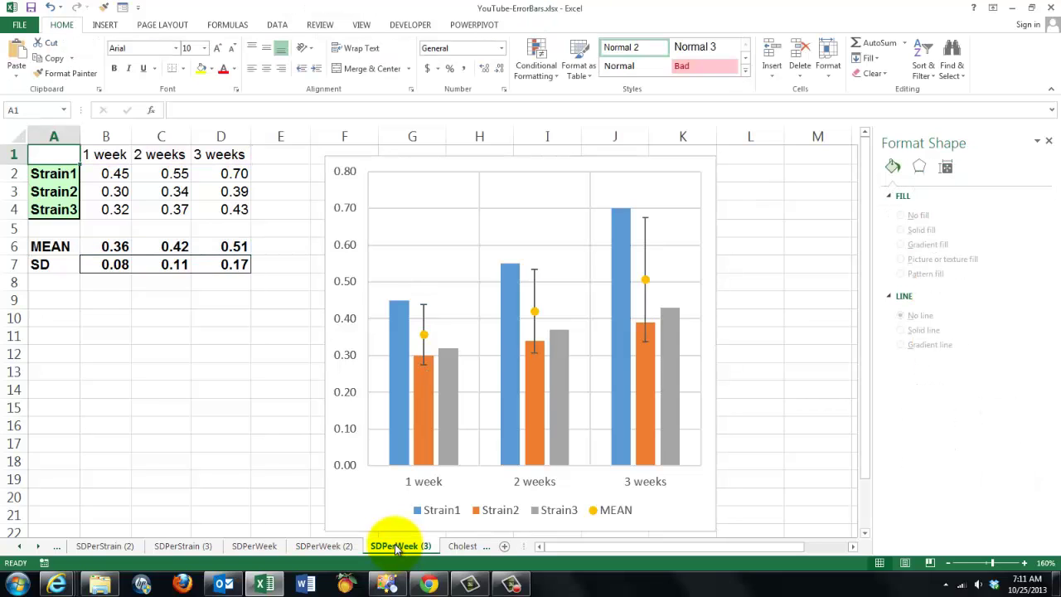
left_click(463, 547)
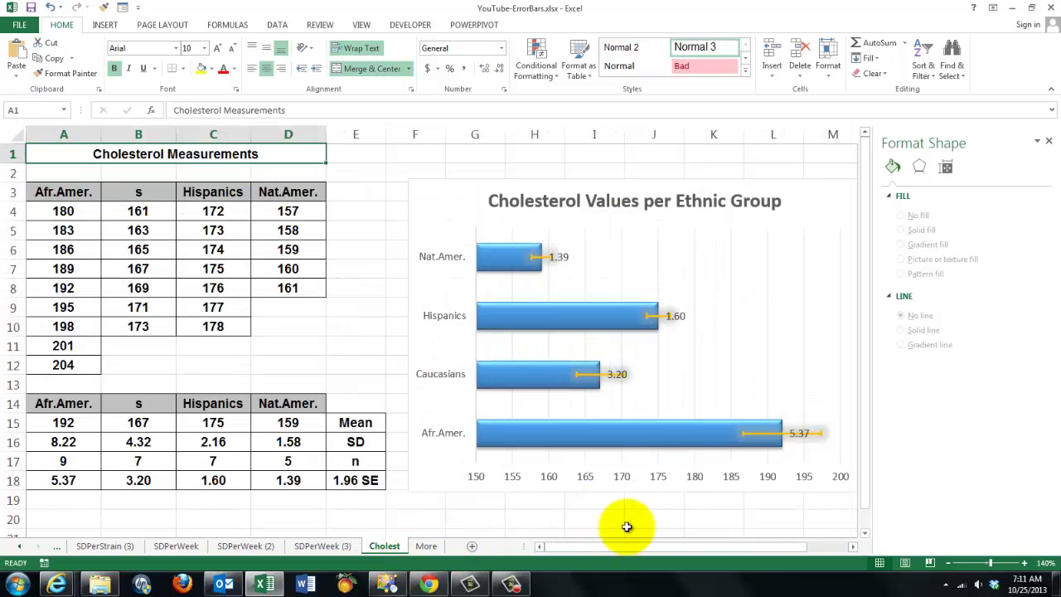
left_click(1050, 143)
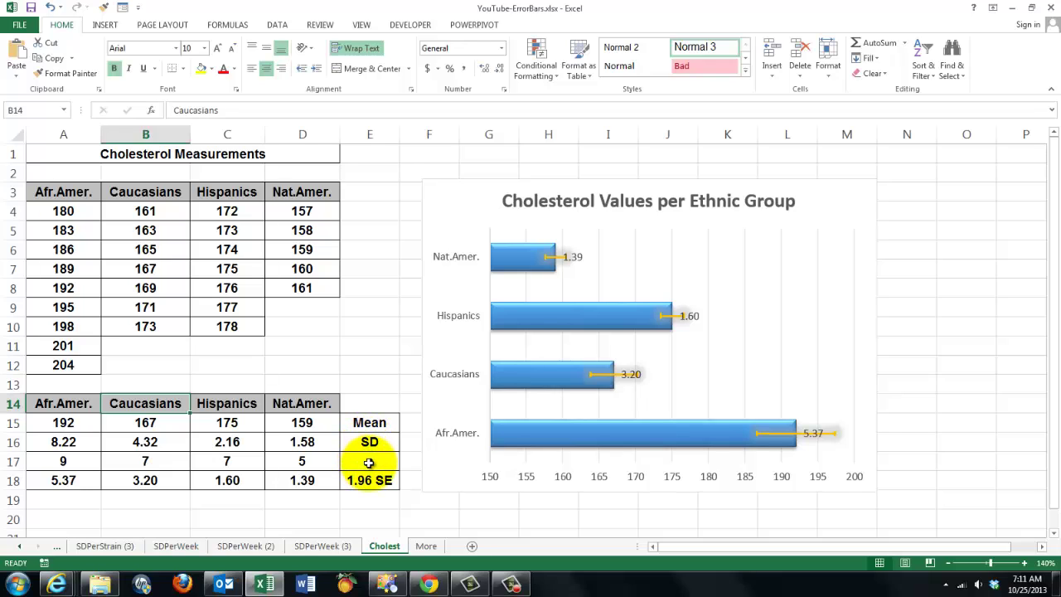
left_click(63, 481)
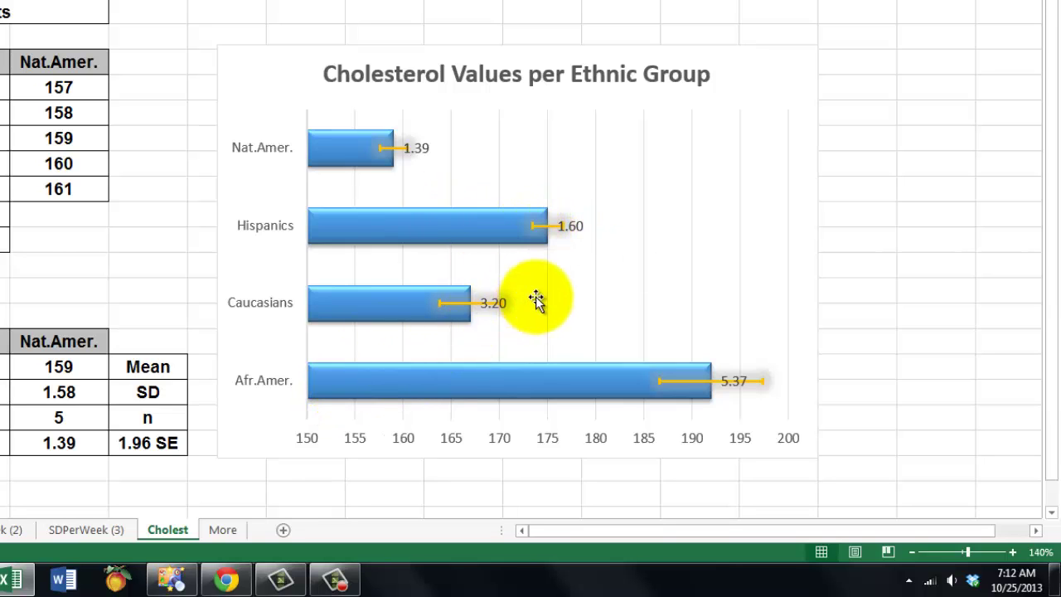
Check which cell range supplies the cholesterol chart's data labels without changing it, and go to the More sheet.
left_click(553, 234)
right_click(555, 233)
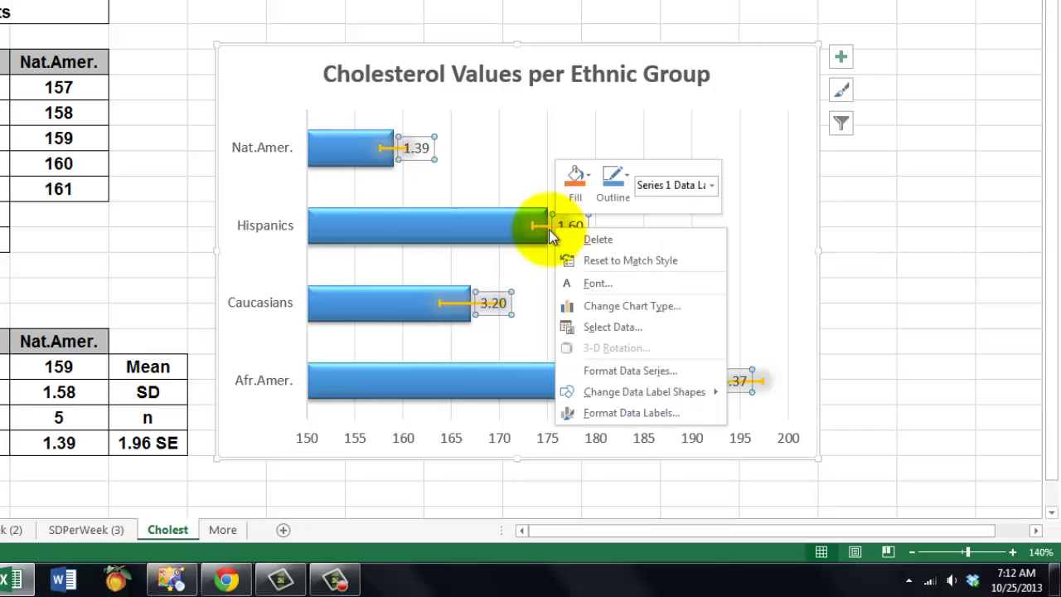
left_click(595, 411)
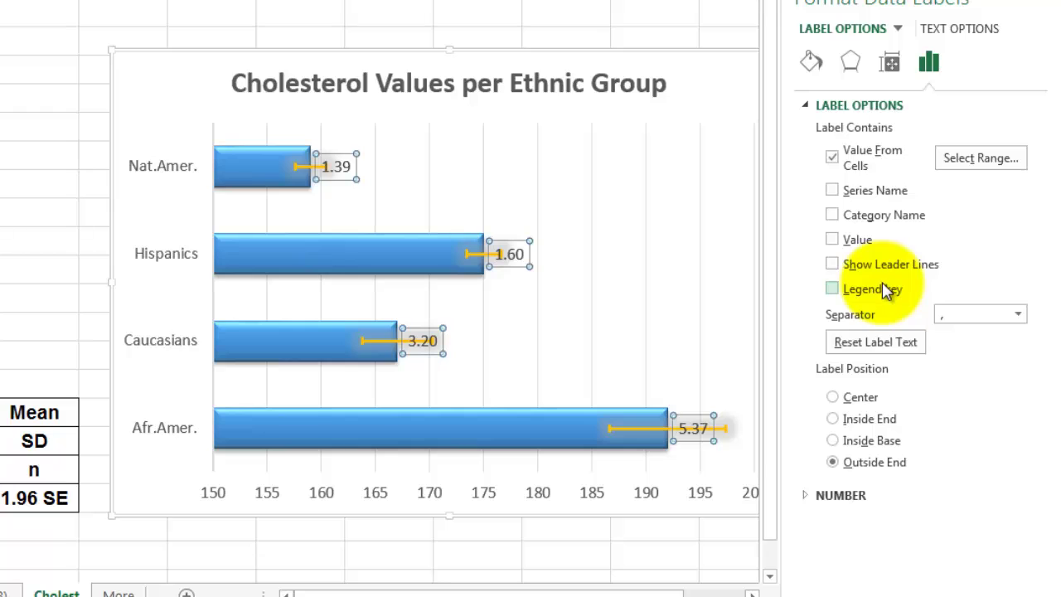
left_click(971, 156)
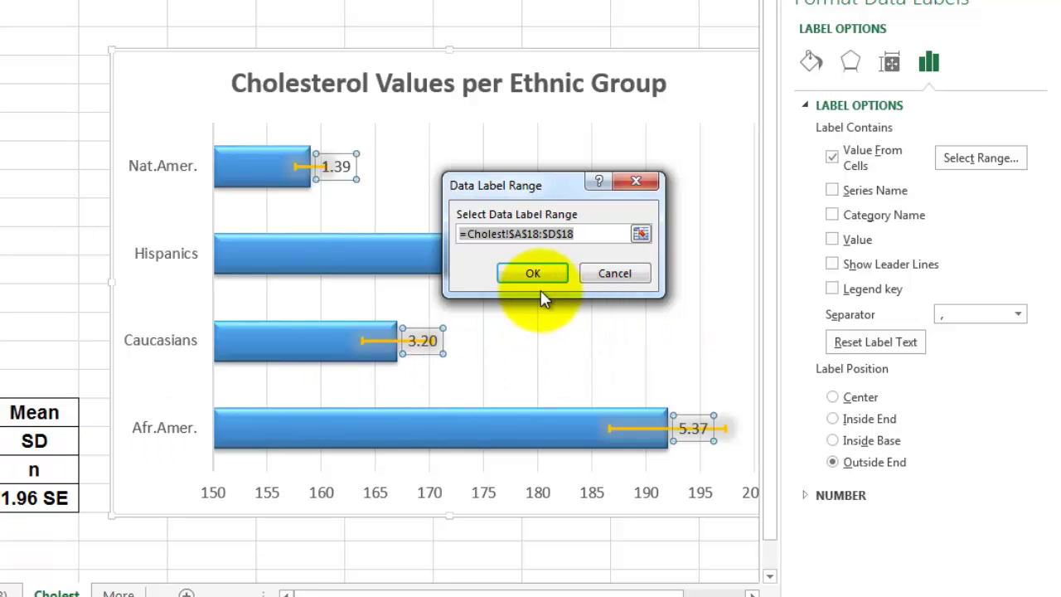
left_click(617, 273)
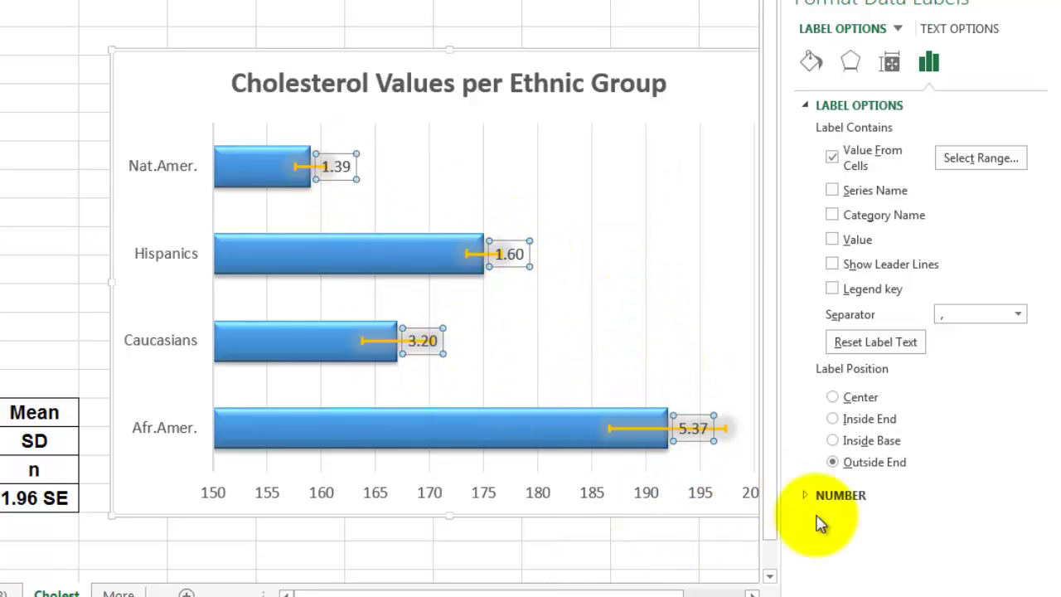
left_click(1046, 4)
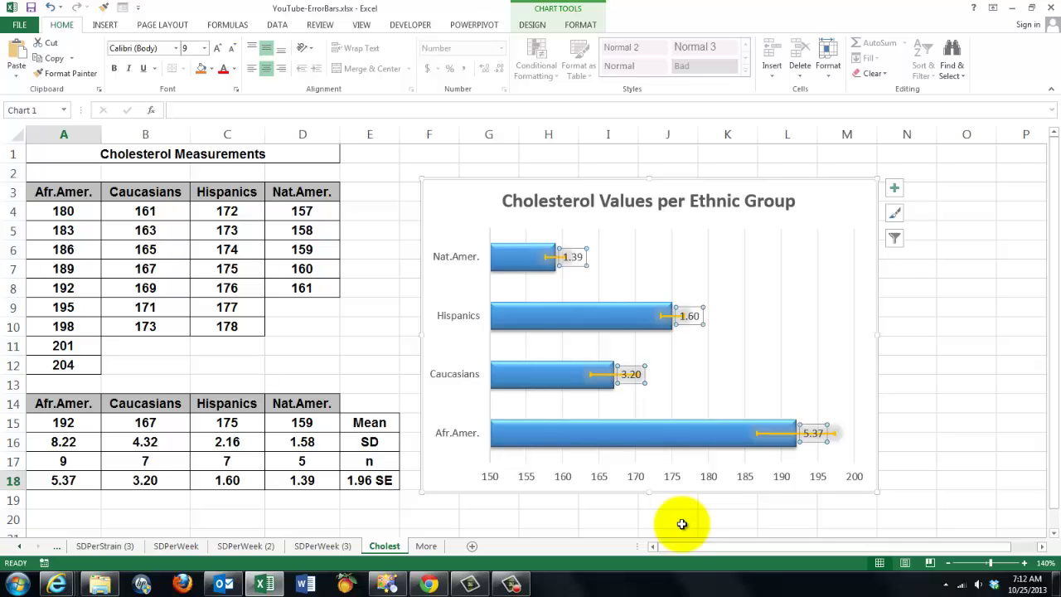
left_click(425, 547)
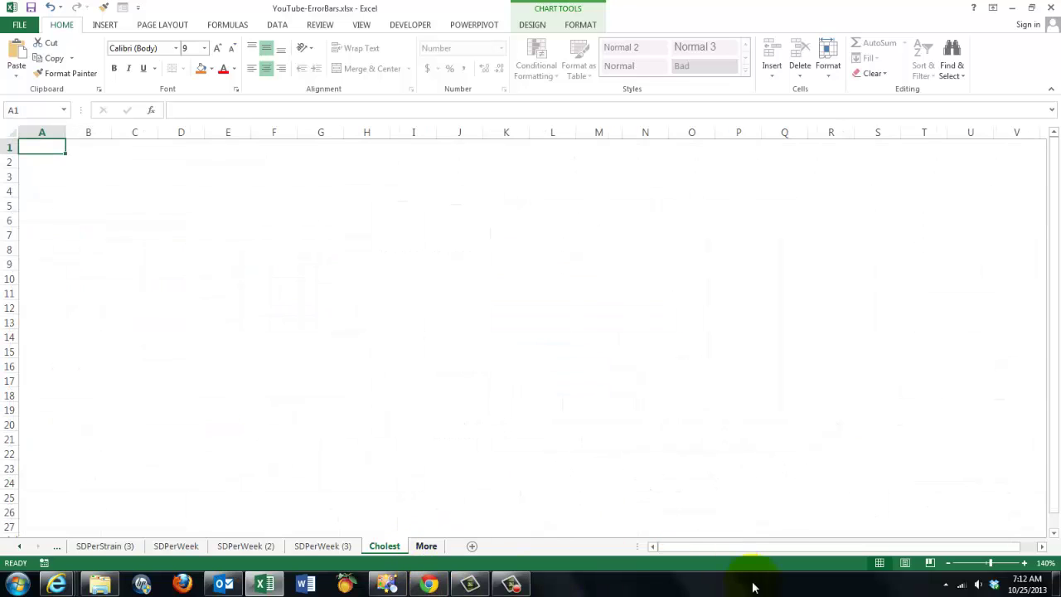